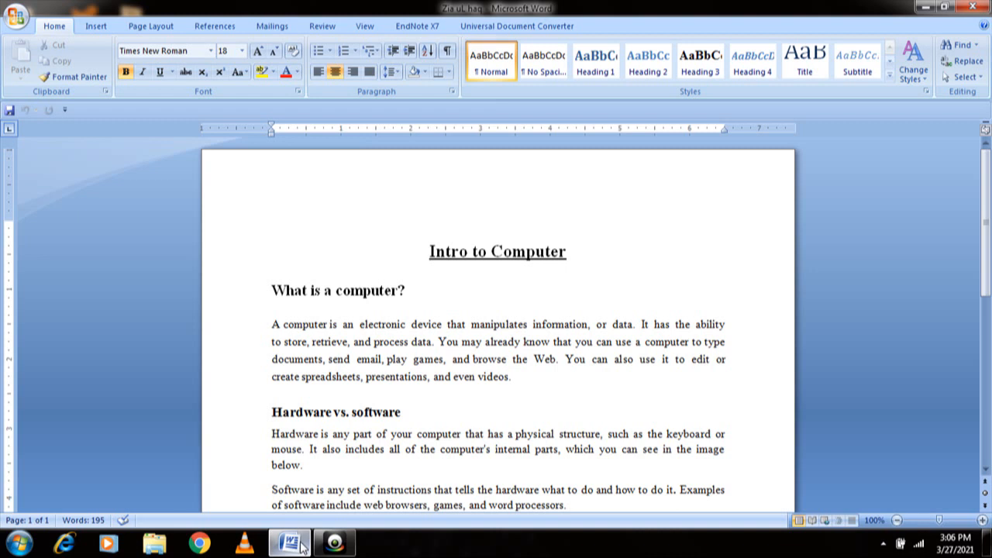
- Add blank justified paragraphs below the computer picture at the document's end until a second page starts
{"action": "key", "text": "Down"}
{"action": "key", "text": "Down"}
{"action": "key", "text": "Down"}
{"action": "key", "text": "Down"}
{"action": "key", "text": "Down"}
{"action": "key", "text": "Down"}
{"action": "key", "text": "Down"}
{"action": "key", "text": "Down"}
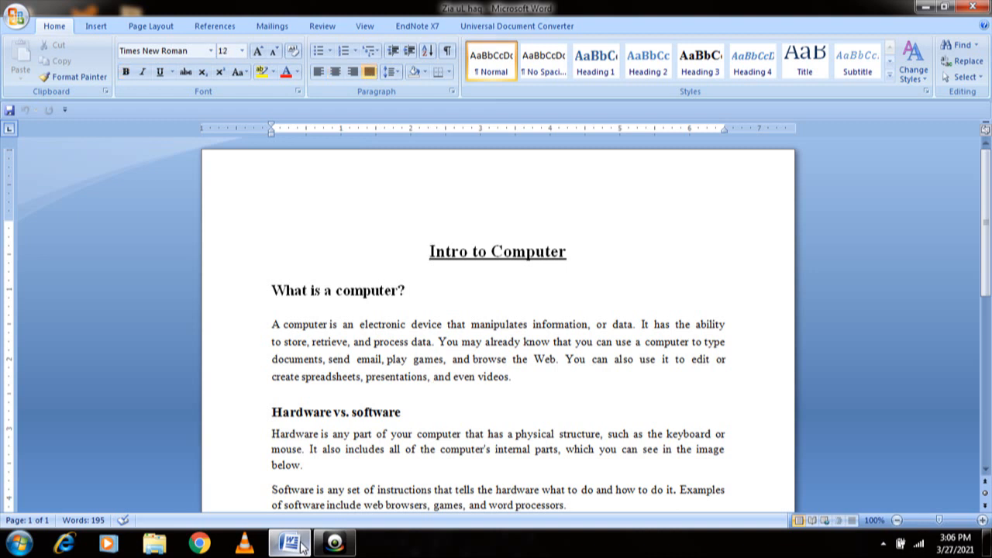
{"action": "key", "text": "Down"}
{"action": "key", "text": "Down"}
{"action": "key", "text": "Down"}
{"action": "key", "text": "Down"}
{"action": "key", "text": "Down"}
{"action": "key", "text": "Down"}
{"action": "key", "text": "Down"}
{"action": "key", "text": "Down"}
{"action": "key", "text": "Down"}
{"action": "key", "text": "Down"}
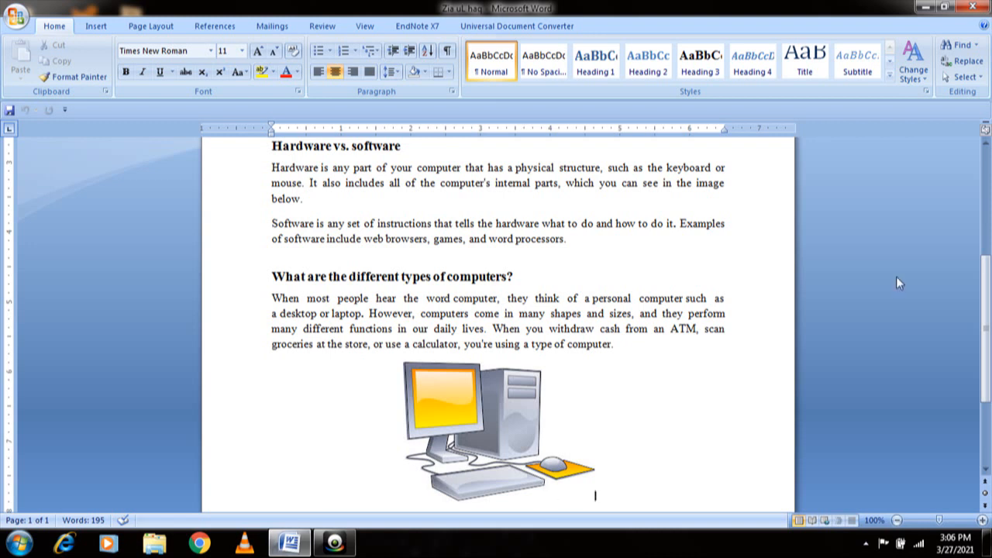
{"action": "key", "text": "Return"}
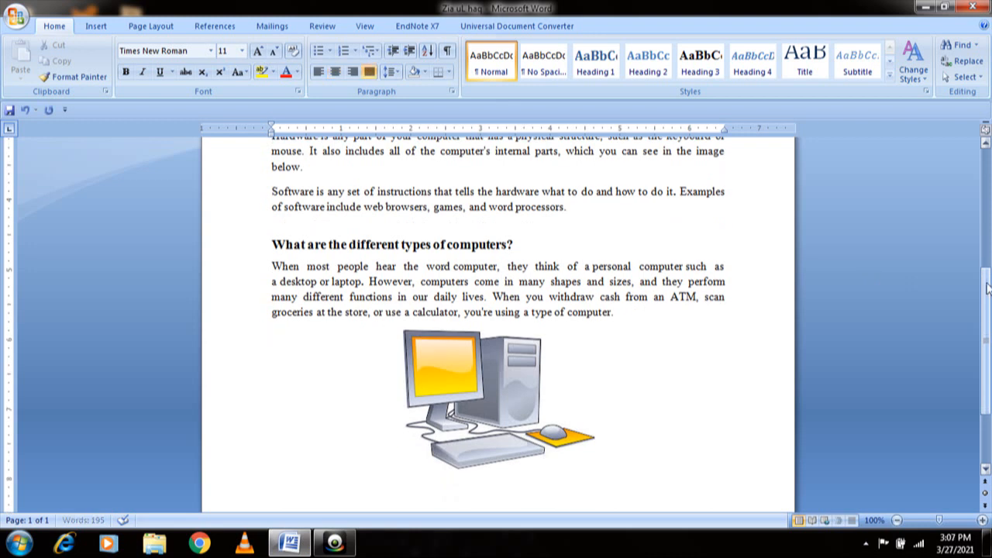
{"action": "key", "text": "ctrl+j"}
{"action": "left_click_drag", "start_coordinate": [988, 289], "coordinate": [988, 355]}
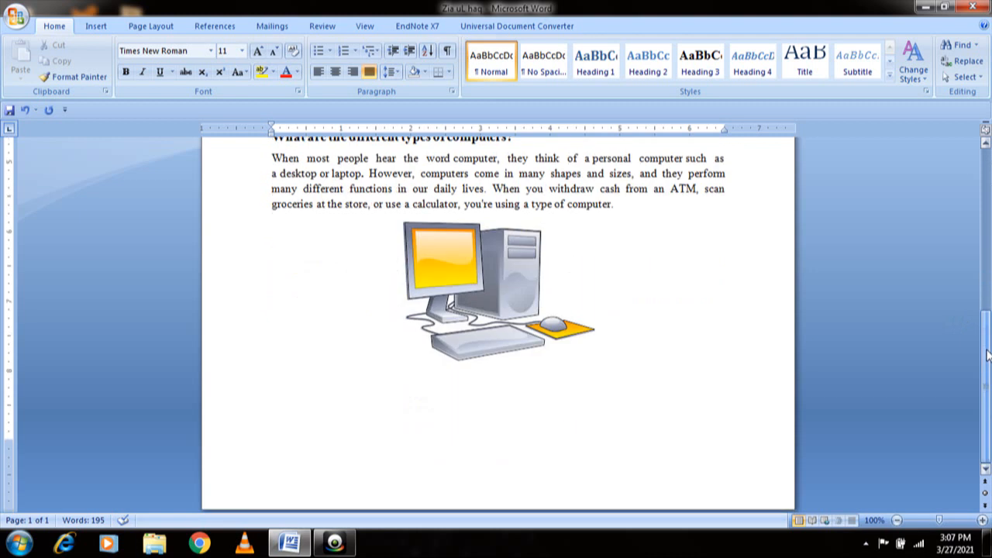
{"action": "key", "text": "Return"}
{"action": "key", "text": "Return"}
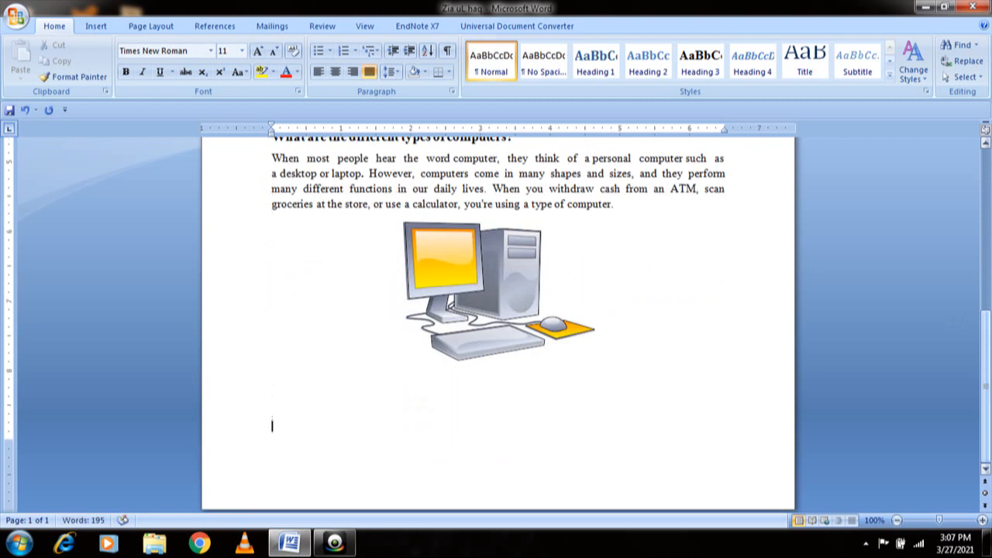
{"action": "key", "text": "Return"}
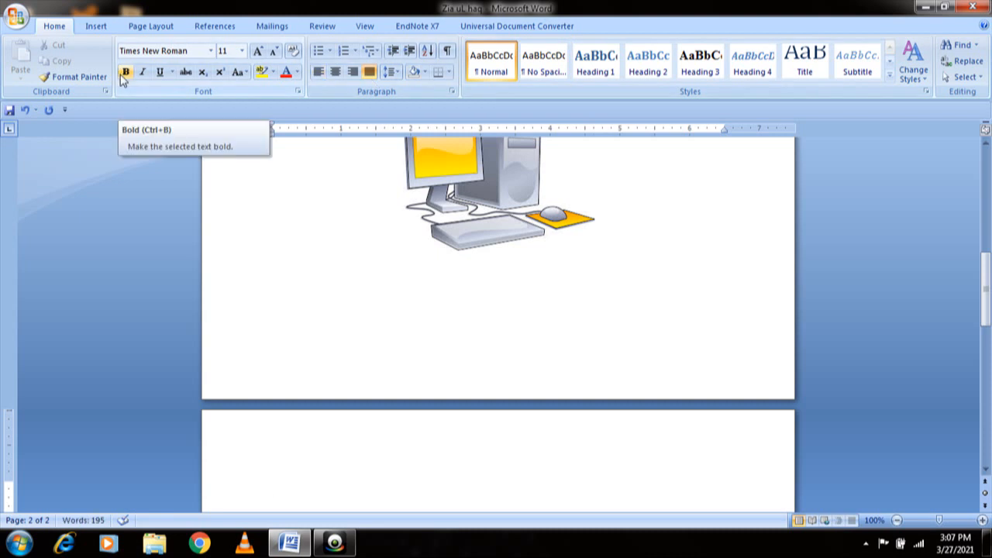
- Insert a table with 10 columns and 10 rows at the start of the second page
{"action": "left_click", "coordinate": [95, 30]}
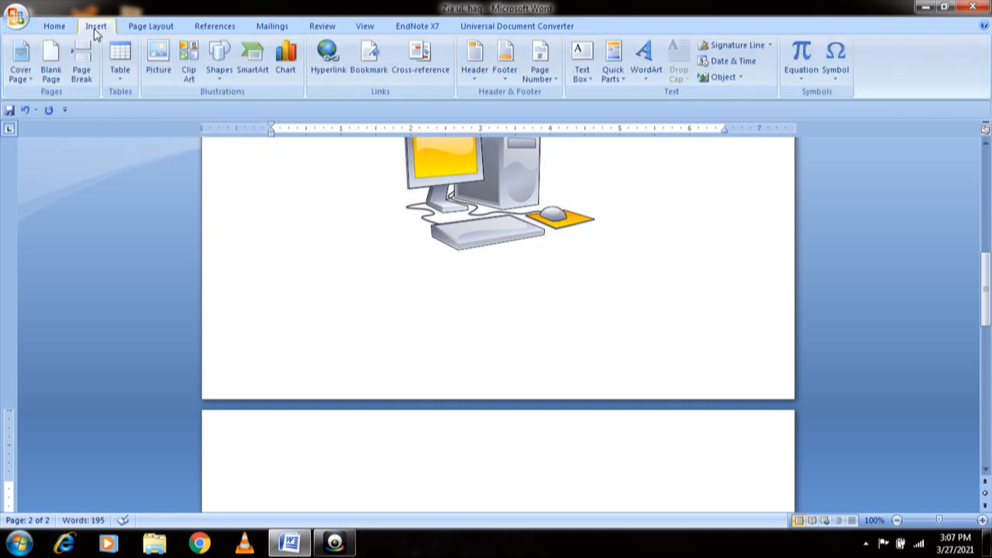
{"action": "left_click", "coordinate": [117, 77]}
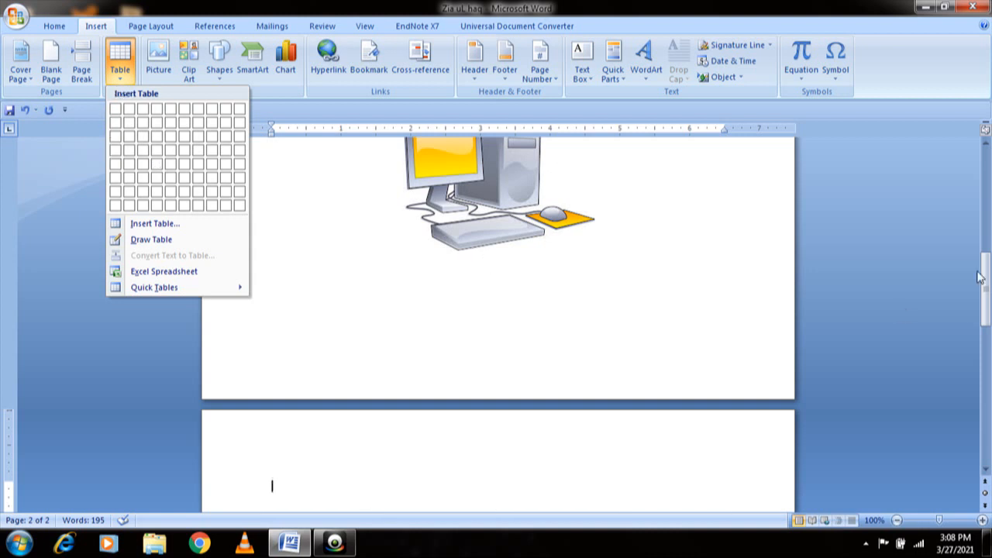
{"action": "left_click_drag", "start_coordinate": [985, 279], "coordinate": [987, 310]}
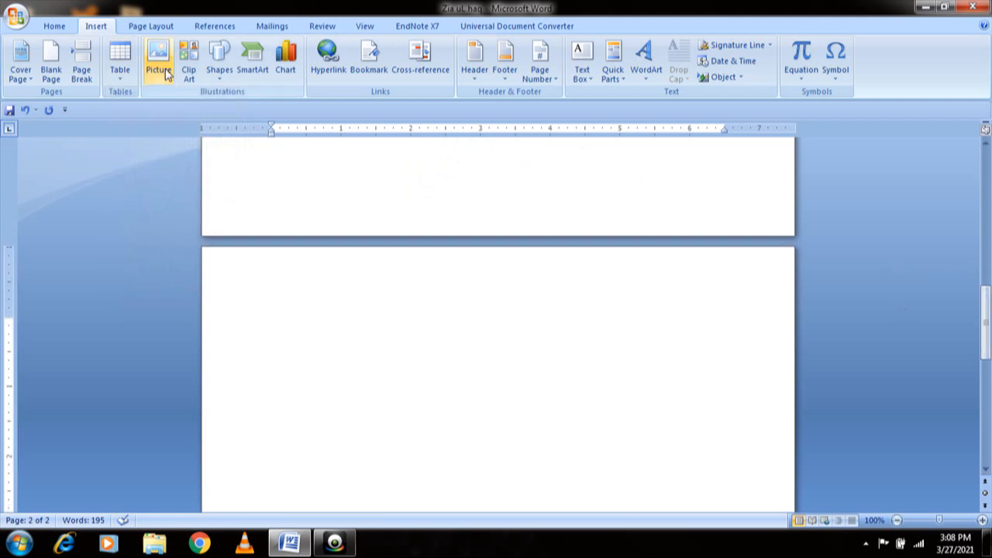
{"action": "left_click", "coordinate": [120, 68]}
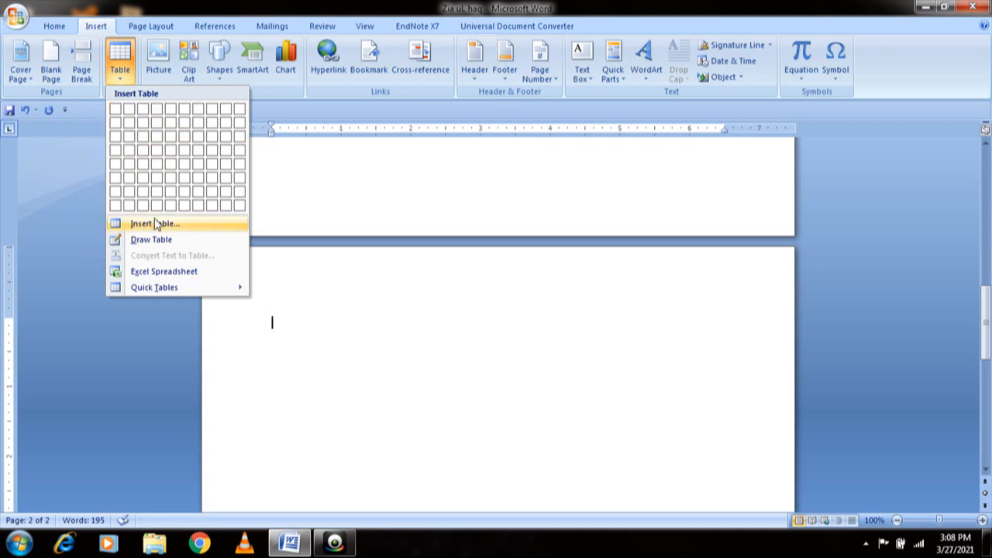
{"action": "left_click", "coordinate": [209, 226]}
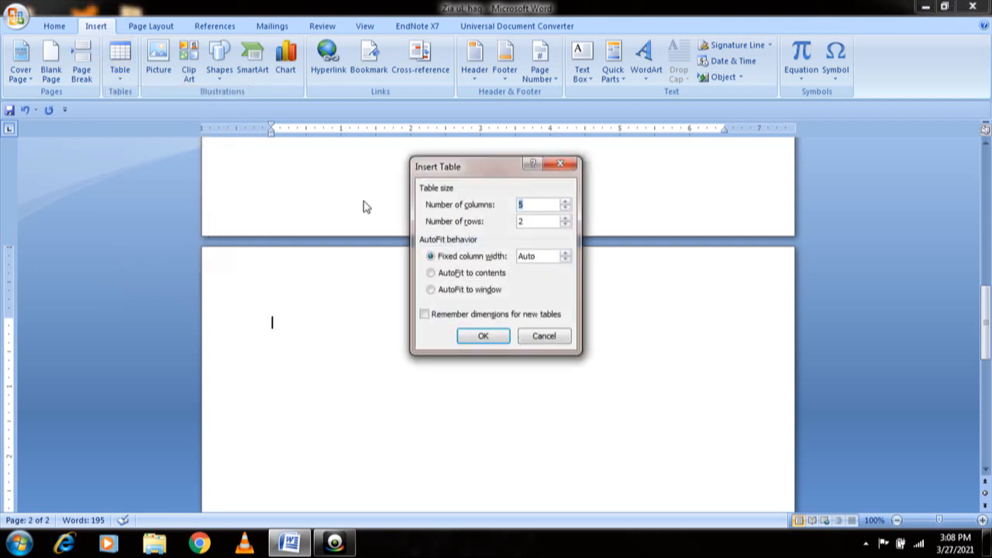
{"action": "left_click", "coordinate": [566, 202]}
{"action": "left_click", "coordinate": [567, 203]}
{"action": "left_click", "coordinate": [567, 203]}
{"action": "left_click", "coordinate": [567, 203]}
{"action": "left_click", "coordinate": [566, 203]}
{"action": "left_click", "coordinate": [565, 219]}
{"action": "left_click", "coordinate": [565, 219]}
{"action": "left_click", "coordinate": [567, 219]}
{"action": "left_click", "coordinate": [566, 220]}
{"action": "left_click", "coordinate": [566, 220]}
{"action": "left_click", "coordinate": [566, 220]}
{"action": "left_click", "coordinate": [566, 219]}
{"action": "left_click", "coordinate": [483, 338]}
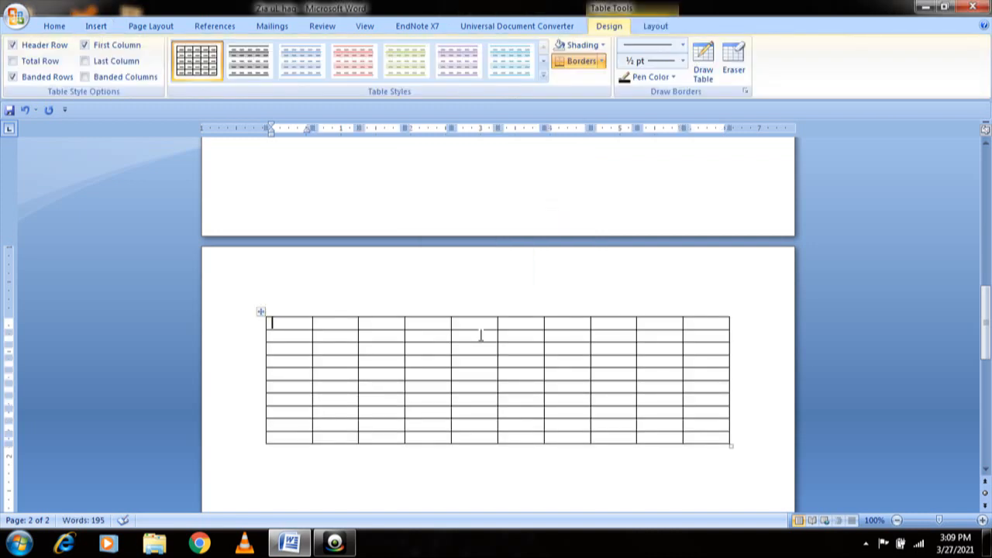
- Number the cells of the table's first row from 1 to 10
{"action": "type", "text": "1"}
{"action": "key", "text": "Tab"}
{"action": "type", "text": "2"}
{"action": "key", "text": "Tab"}
{"action": "type", "text": "3"}
{"action": "key", "text": "Tab"}
{"action": "type", "text": "4"}
{"action": "key", "text": "Tab"}
{"action": "type", "text": "5"}
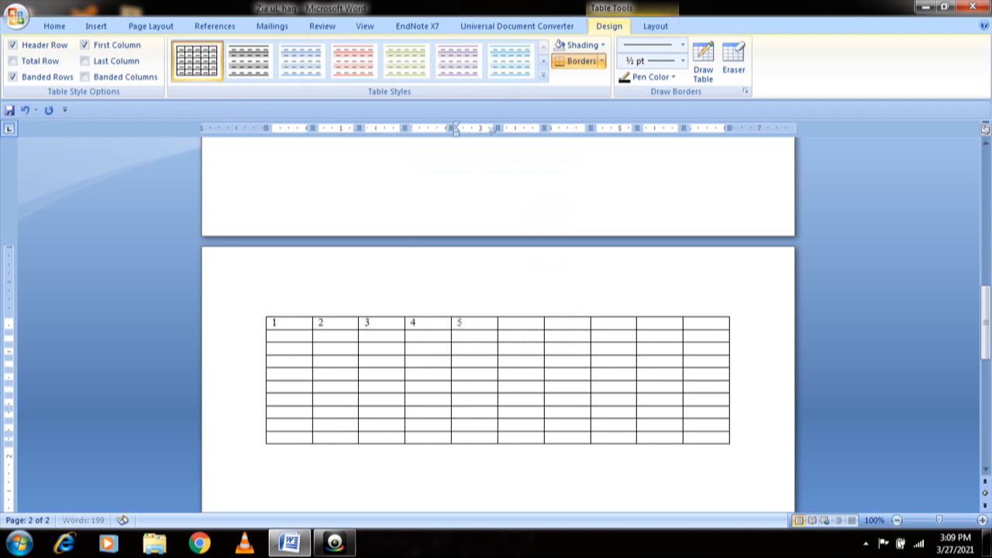
{"action": "key", "text": "Tab"}
{"action": "type", "text": "6"}
{"action": "key", "text": "Tab"}
{"action": "type", "text": "7"}
{"action": "key", "text": "Tab"}
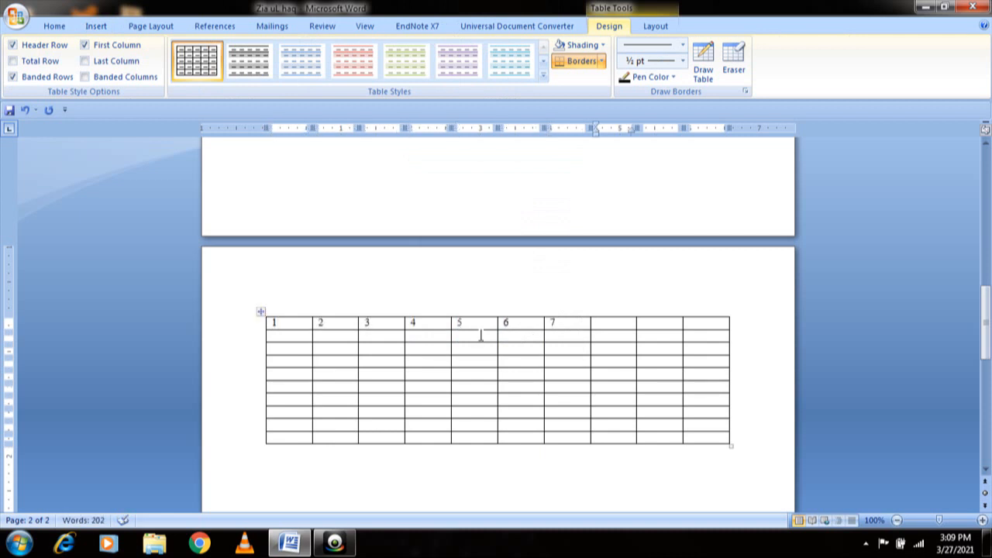
{"action": "type", "text": "8"}
{"action": "key", "text": "Tab"}
{"action": "type", "text": "9"}
{"action": "key", "text": "Tab"}
{"action": "type", "text": "10"}
- Number the remaining cells of the table's first column from 2 to 10, downward from the second row
{"action": "key", "text": "Left"}
{"action": "key", "text": "Left"}
{"action": "key", "text": "Left"}
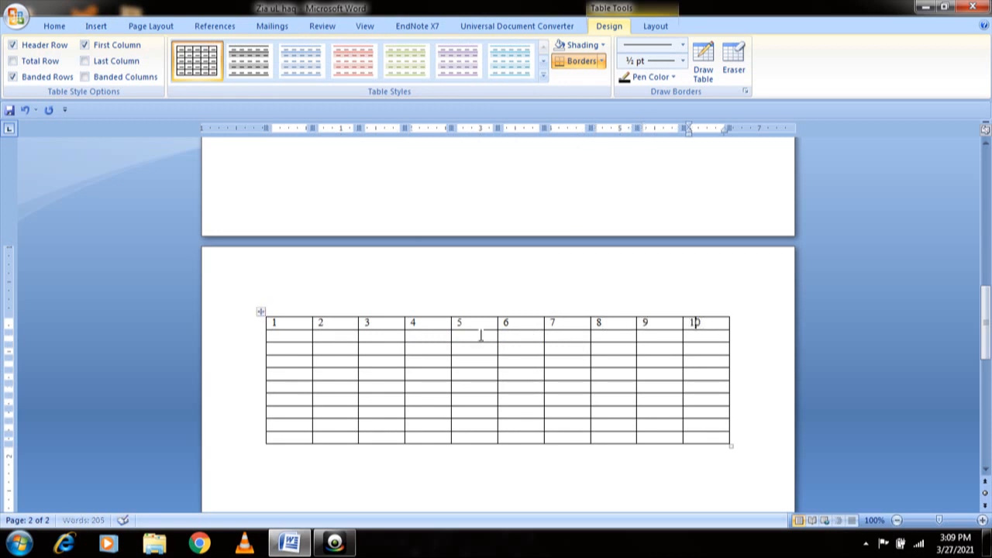
{"action": "key", "text": "Left"}
{"action": "key", "text": "Left"}
{"action": "key", "text": "Left"}
{"action": "key", "text": "Left"}
{"action": "key", "text": "Left"}
{"action": "key", "text": "Left"}
{"action": "key", "text": "Left"}
{"action": "key", "text": "Left"}
{"action": "key", "text": "Left"}
{"action": "key", "text": "Left"}
{"action": "key", "text": "Left"}
{"action": "key", "text": "Left"}
{"action": "key", "text": "Left"}
{"action": "key", "text": "Left"}
{"action": "key", "text": "Left"}
{"action": "key", "text": "Left"}
{"action": "key", "text": "Left"}
{"action": "key", "text": "Left"}
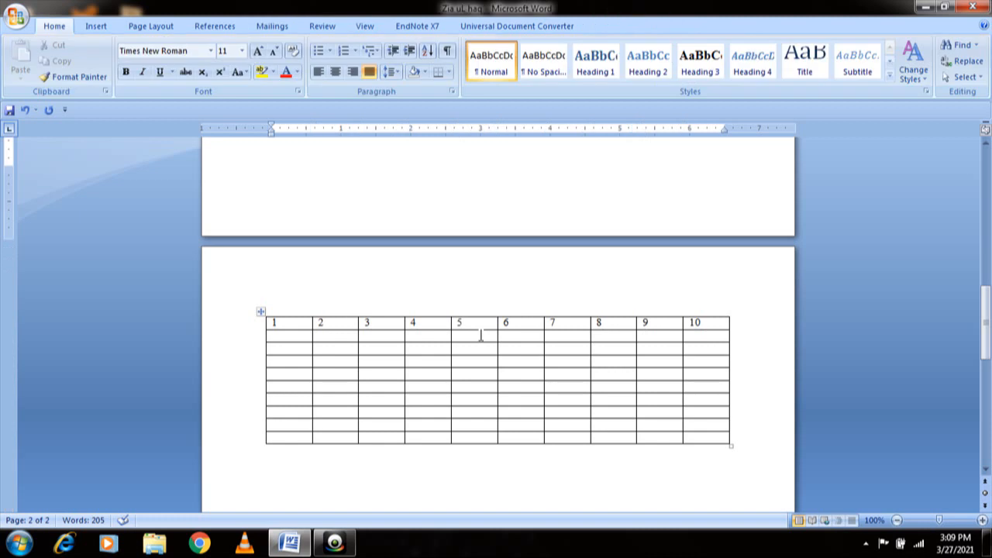
{"action": "key", "text": "Right"}
{"action": "key", "text": "Down"}
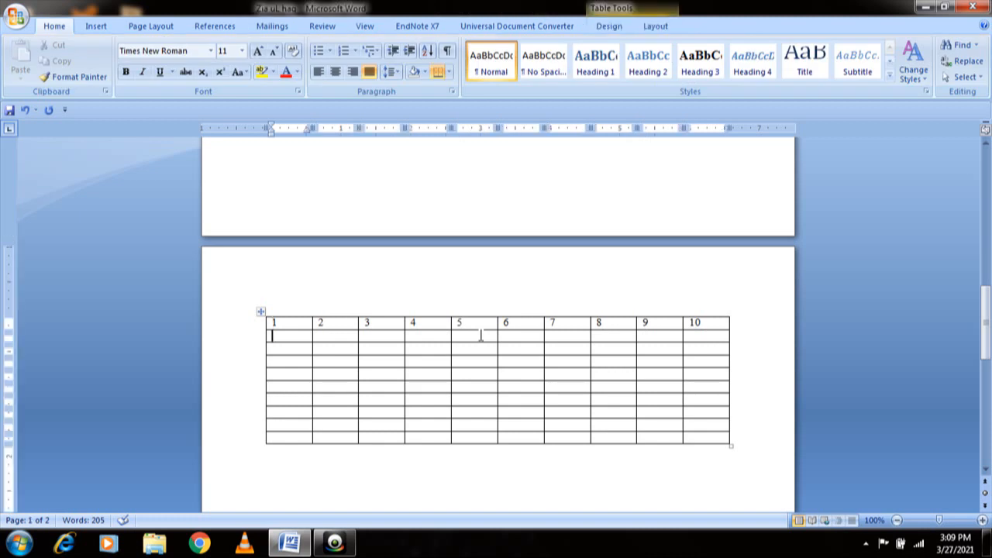
{"action": "type", "text": "2"}
{"action": "key", "text": "Down"}
{"action": "type", "text": "3"}
{"action": "key", "text": "Down"}
{"action": "type", "text": "4"}
{"action": "key", "text": "Down"}
{"action": "type", "text": "5"}
{"action": "key", "text": "Down"}
{"action": "type", "text": "6"}
{"action": "key", "text": "Down"}
{"action": "type", "text": "7"}
{"action": "key", "text": "Down"}
{"action": "type", "text": "8"}
{"action": "key", "text": "Down"}
{"action": "type", "text": "9"}
{"action": "key", "text": "Down"}
{"action": "type", "text": "10"}
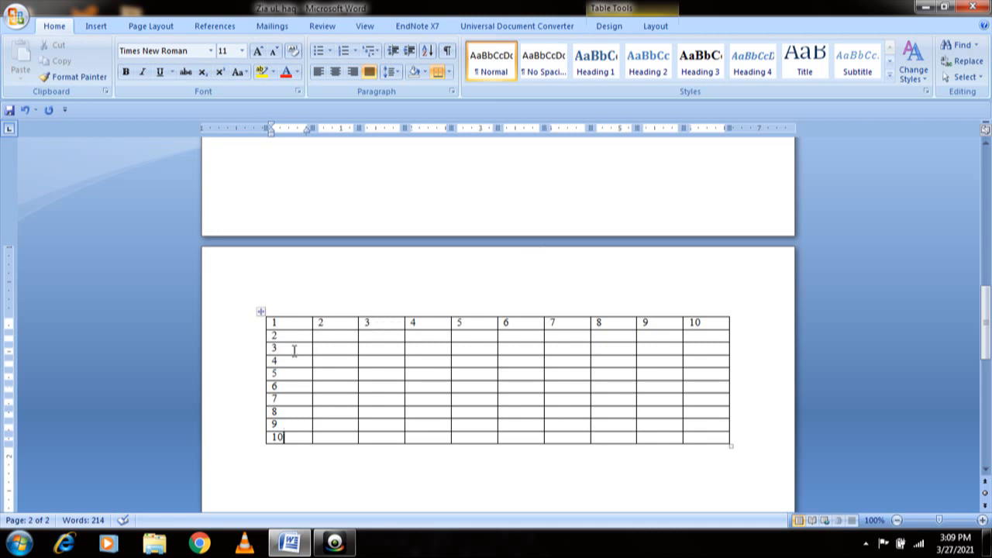
- Enter the headings Name, Class and Father Name in the second row, in columns 2 to 4
{"action": "left_click", "coordinate": [333, 336]}
{"action": "type", "text": "Nma"}
{"action": "key", "text": "BackSpace"}
{"action": "key", "text": "BackSpace"}
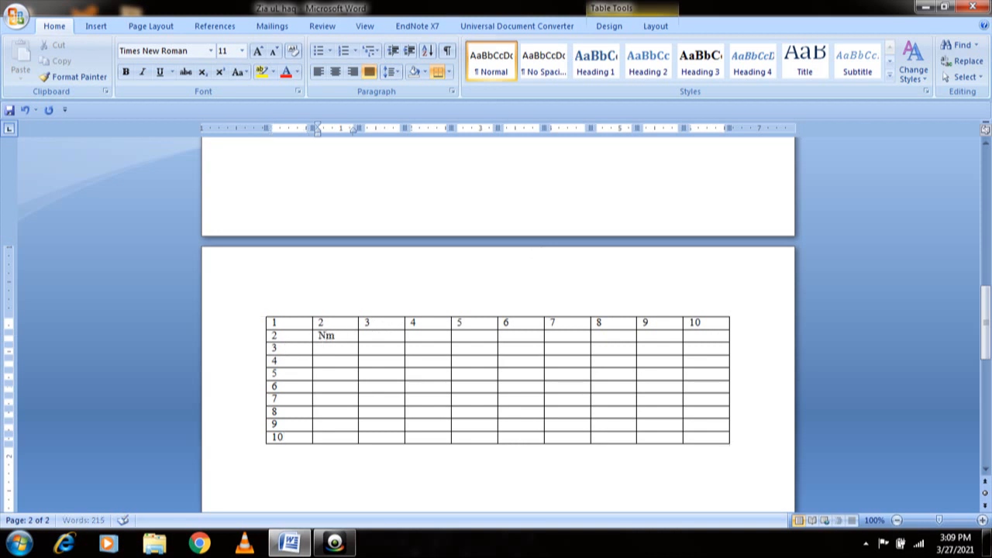
{"action": "type", "text": "ame"}
{"action": "left_click", "coordinate": [366, 336]}
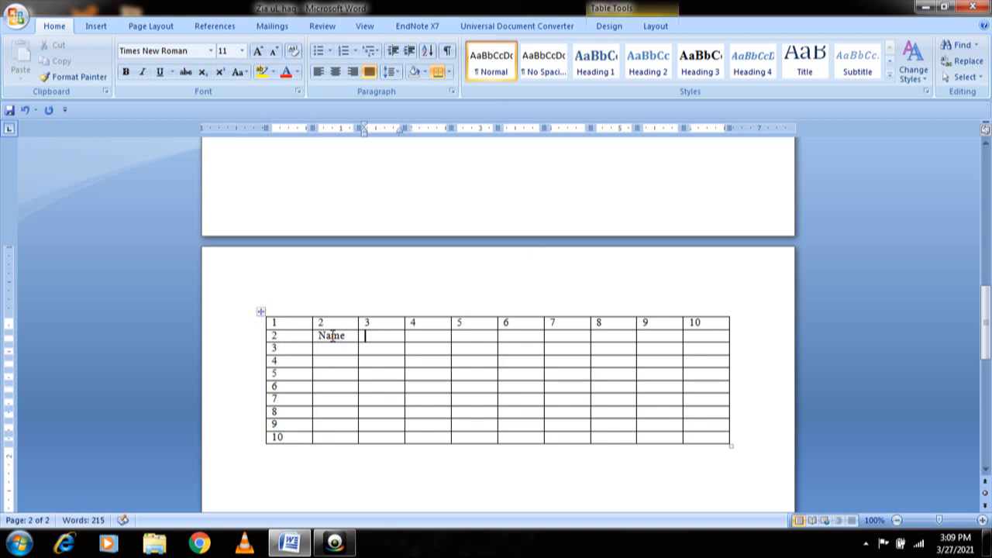
{"action": "type", "text": "Class"}
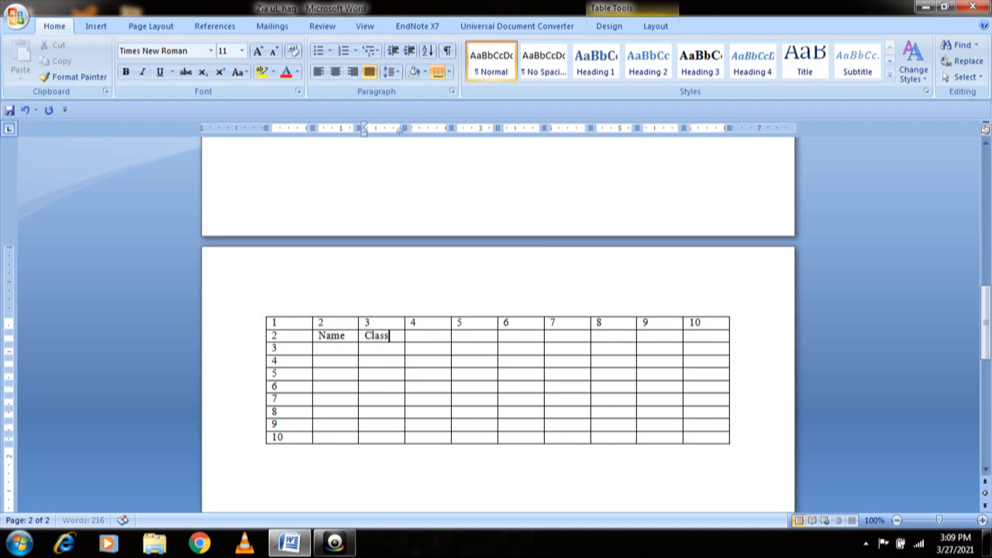
{"action": "key", "text": "Tab"}
{"action": "type", "text": "Father Name"}
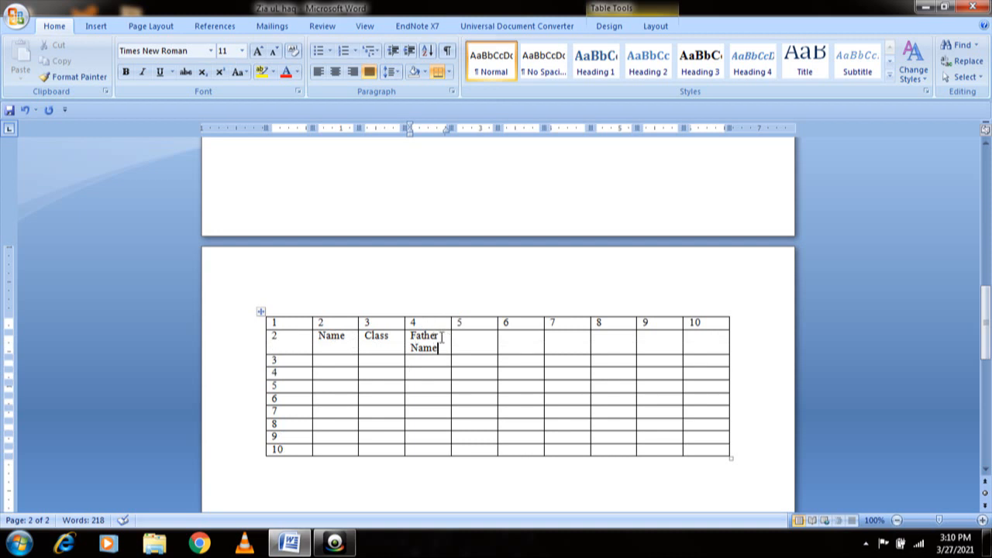
- Highlight the fifth column, the row numbered 4, the sixth column and a single cell in turn
{"action": "left_click", "coordinate": [477, 327]}
{"action": "left_click_drag", "start_coordinate": [476, 328], "coordinate": [479, 454]}
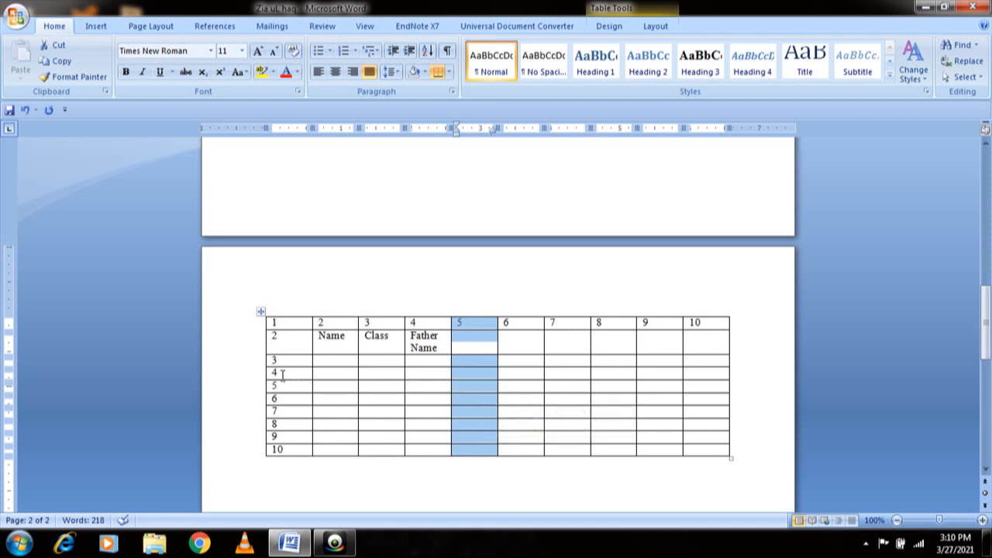
{"action": "left_click_drag", "start_coordinate": [281, 377], "coordinate": [700, 377]}
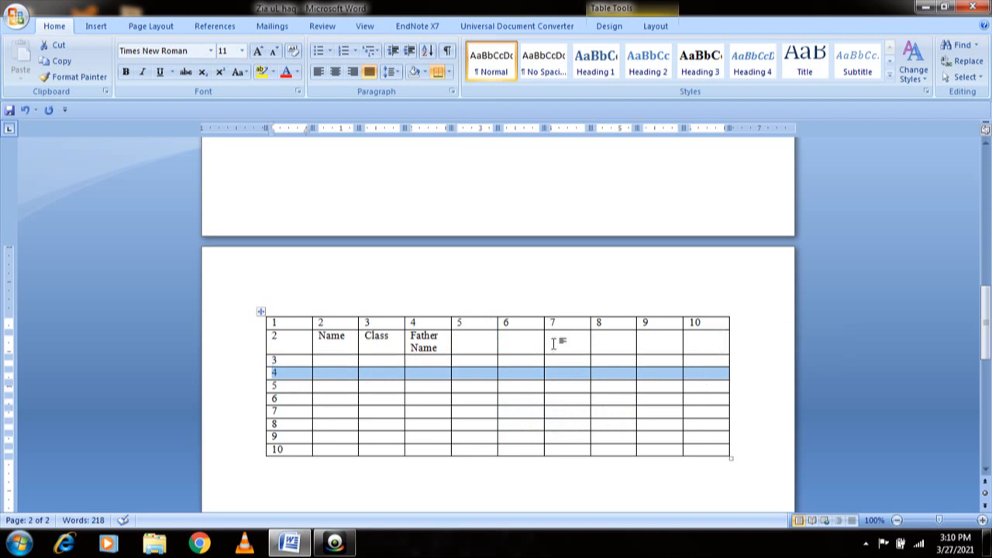
{"action": "left_click_drag", "start_coordinate": [533, 323], "coordinate": [538, 456]}
{"action": "left_click", "coordinate": [461, 383]}
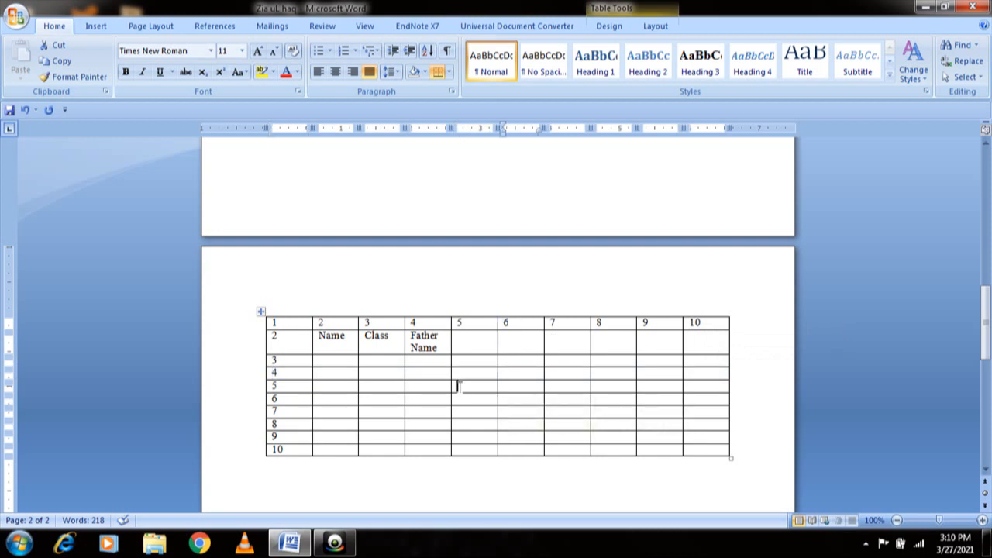
{"action": "double_click", "coordinate": [465, 375]}
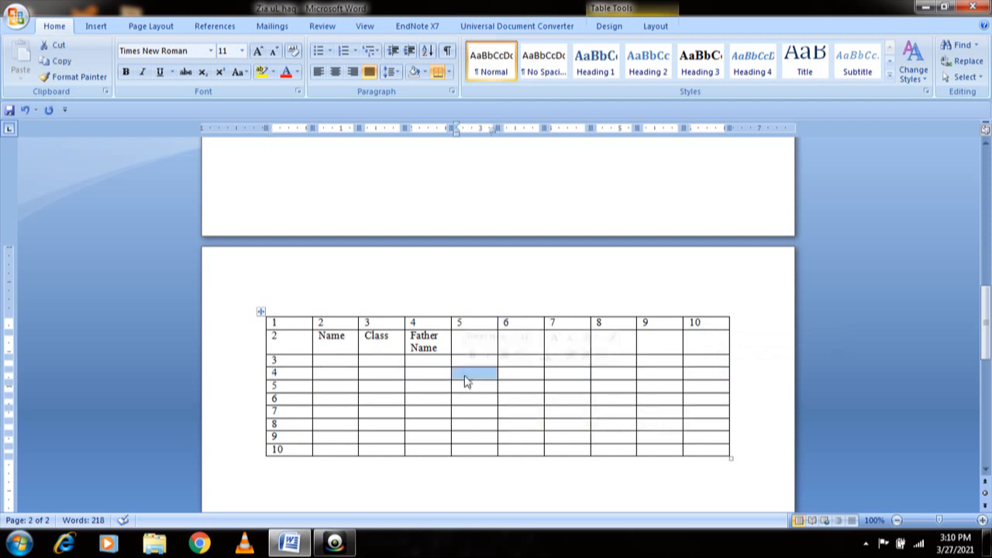
{"action": "left_click", "coordinate": [466, 375]}
{"action": "double_click", "coordinate": [465, 376]}
- Widen the table's fourth column so the heading Father Name fits on one line
{"action": "left_click_drag", "start_coordinate": [440, 348], "coordinate": [409, 339]}
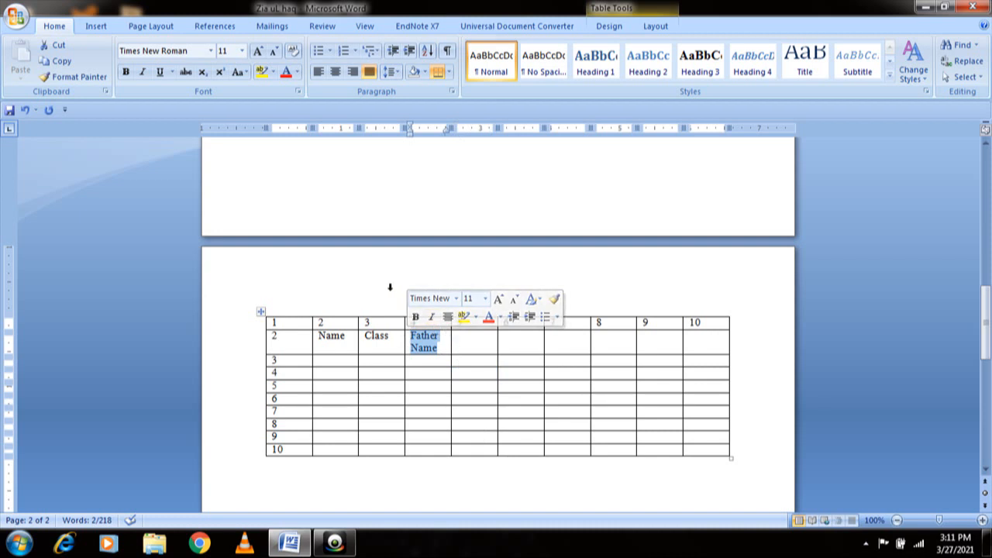
{"action": "left_click", "coordinate": [394, 313]}
{"action": "left_click", "coordinate": [450, 326]}
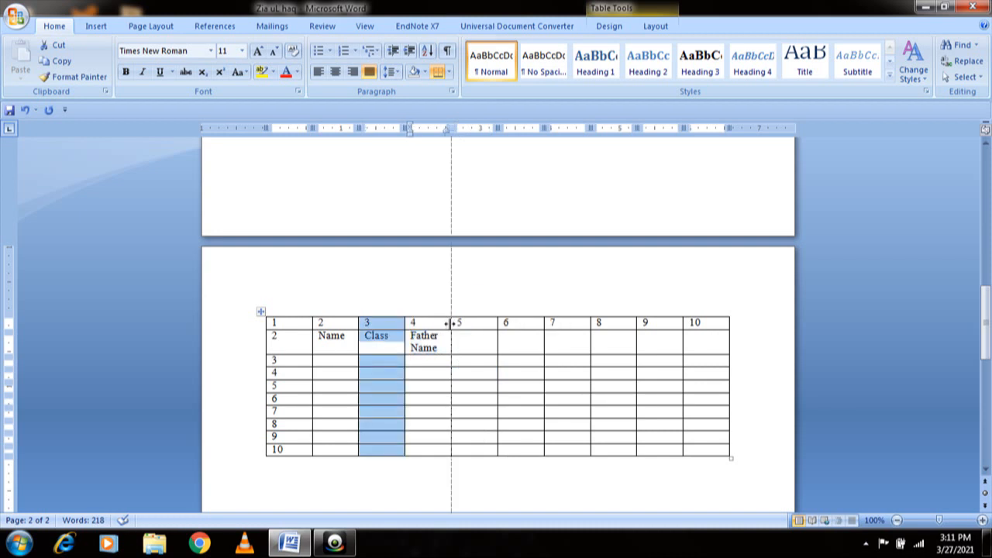
{"action": "left_click", "coordinate": [447, 324]}
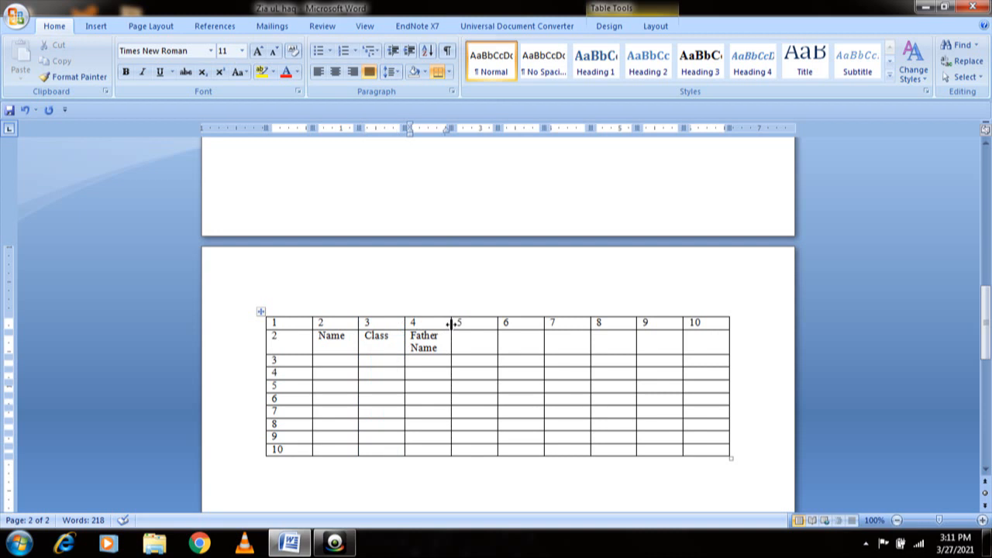
{"action": "left_click_drag", "start_coordinate": [451, 325], "coordinate": [471, 326]}
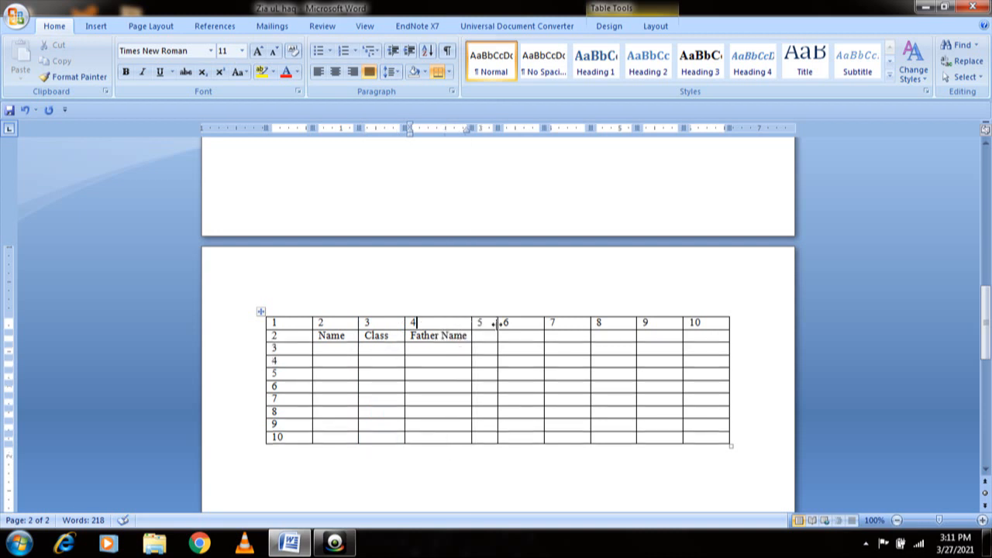
- Enter the heading Mobile No in the second row of the fifth column
{"action": "left_click", "coordinate": [489, 336]}
{"action": "type", "text": "Mobi"}
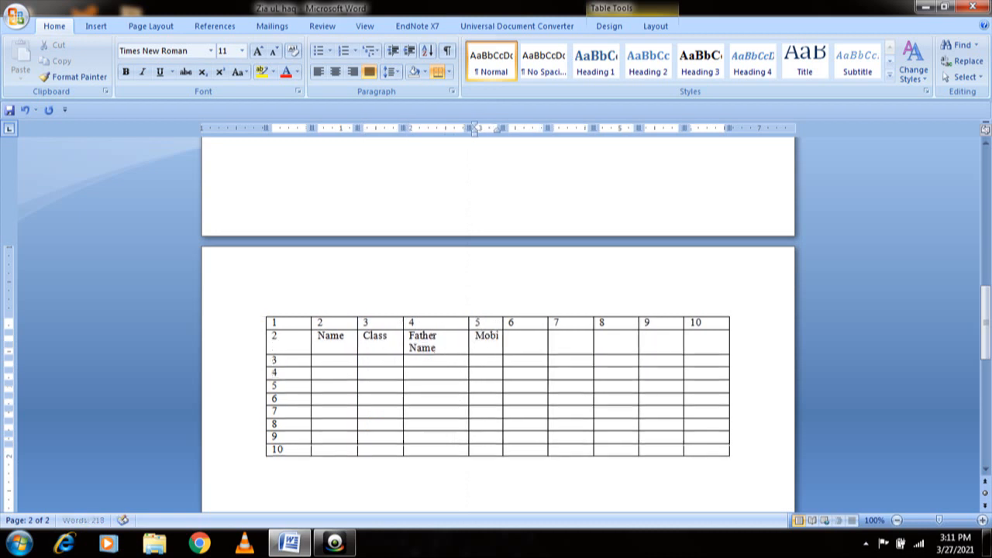
{"action": "type", "text": "le No"}
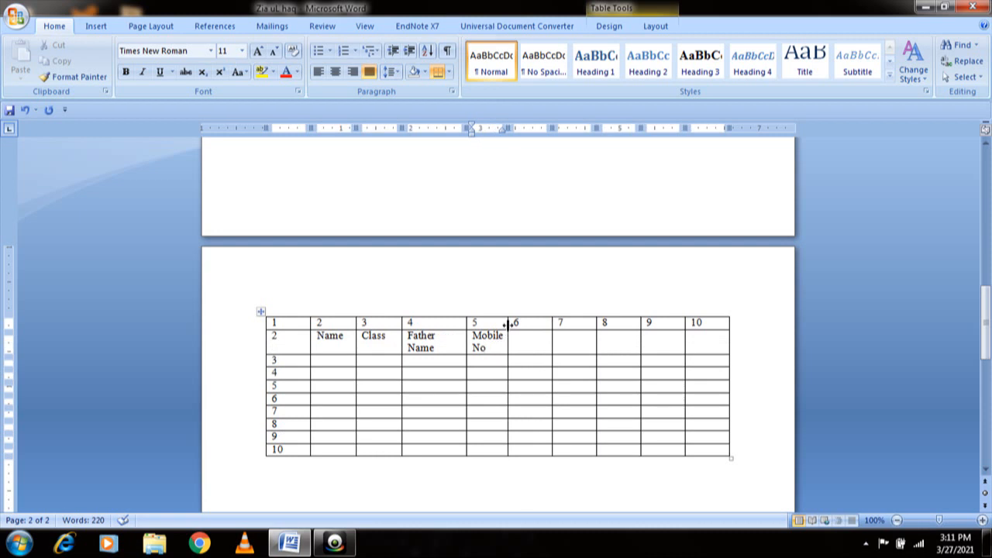
- Adjust the borders of the fourth, fifth and sixth columns so Father Name and Mobile No each fit on one line
{"action": "left_click_drag", "start_coordinate": [509, 328], "coordinate": [537, 336]}
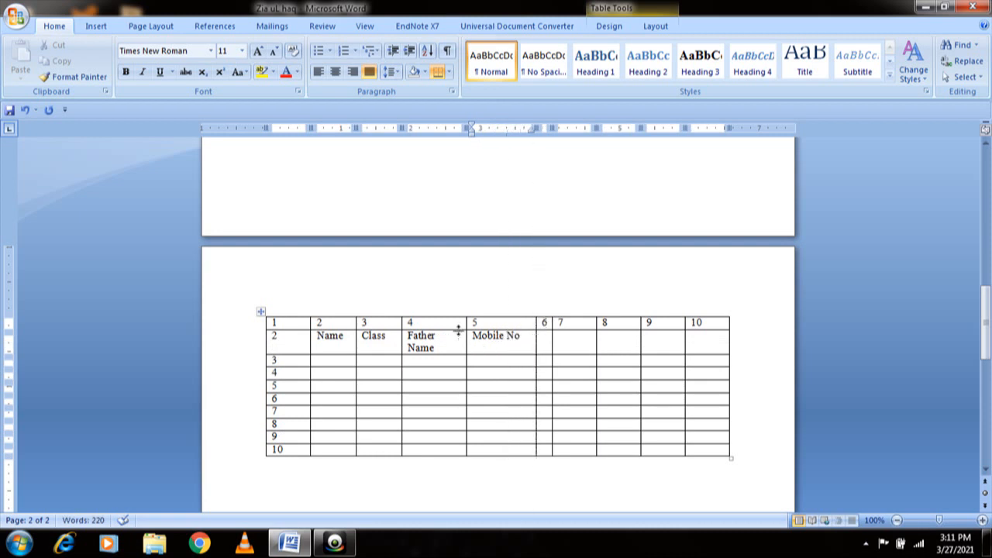
{"action": "left_click_drag", "start_coordinate": [467, 325], "coordinate": [481, 327]}
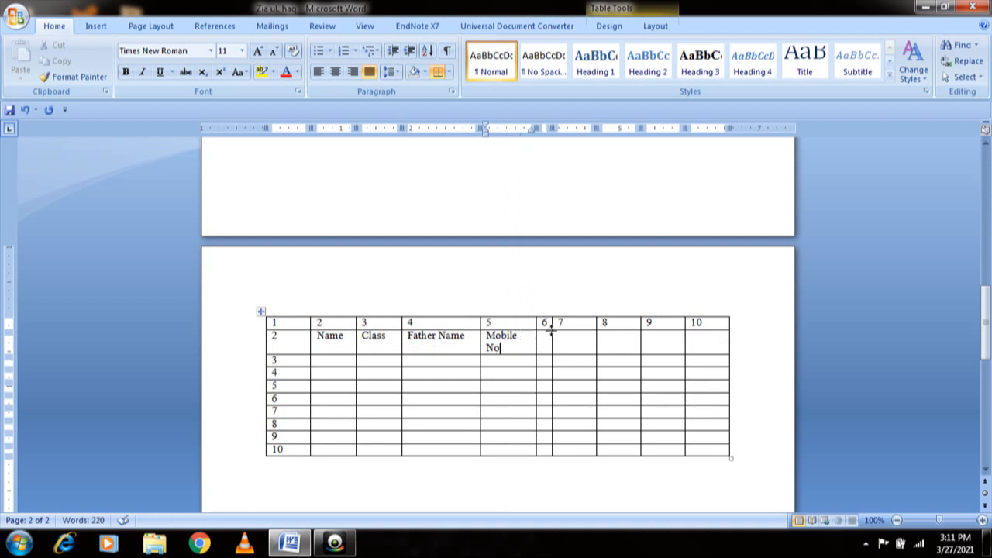
{"action": "mouse_move", "coordinate": [551, 326]}
{"action": "left_mouse_down"}
{"action": "mouse_move", "coordinate": [581, 330]}
{"action": "mouse_move", "coordinate": [564, 327]}
{"action": "left_mouse_up"}
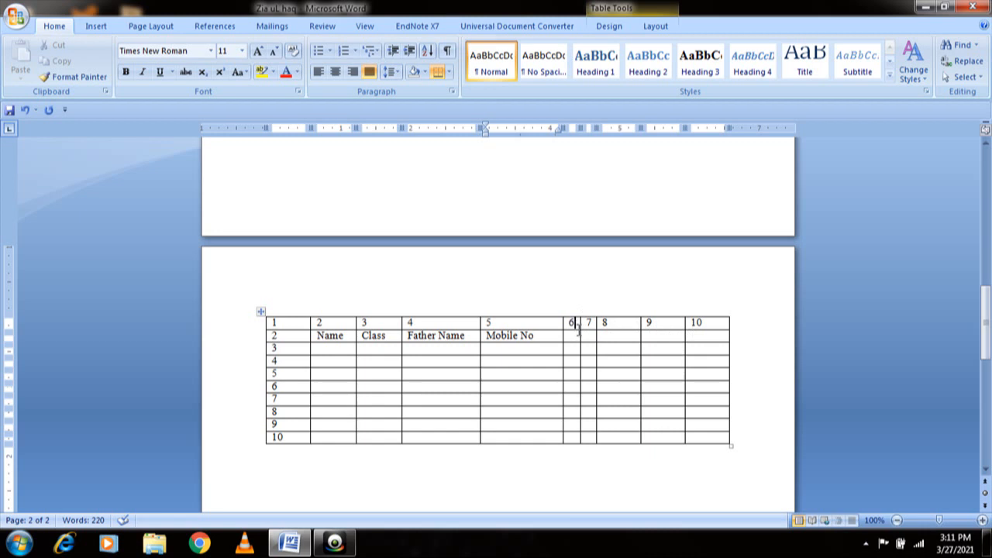
- Remove the narrow columns numbered 6 and 7 from the table
{"action": "left_click_drag", "start_coordinate": [574, 323], "coordinate": [591, 440]}
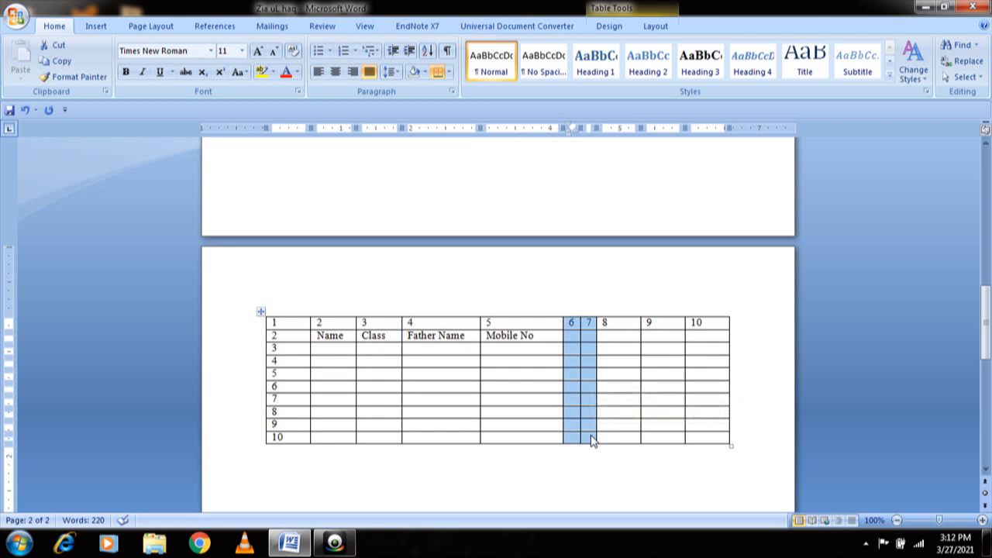
{"action": "key", "text": "Delete"}
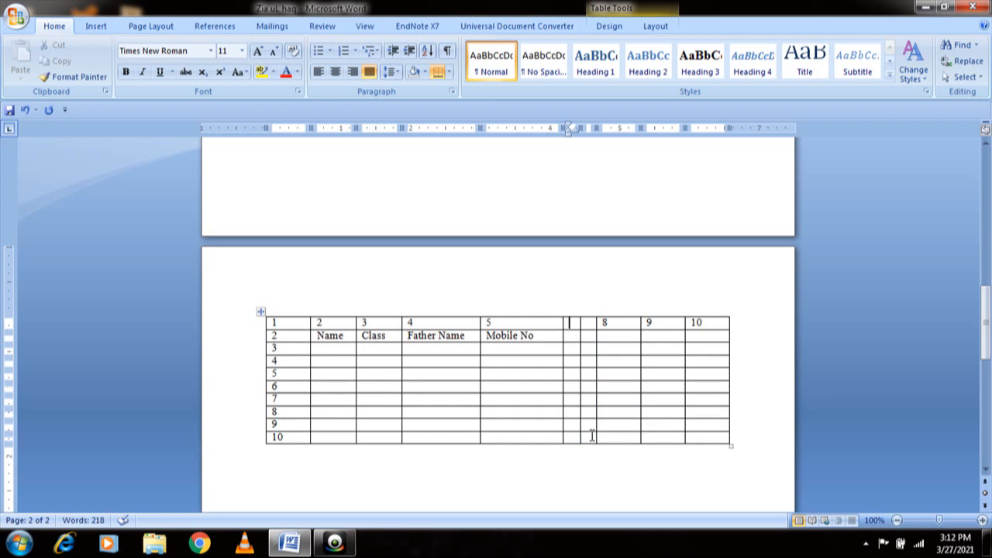
{"action": "key", "text": "ctrl+z"}
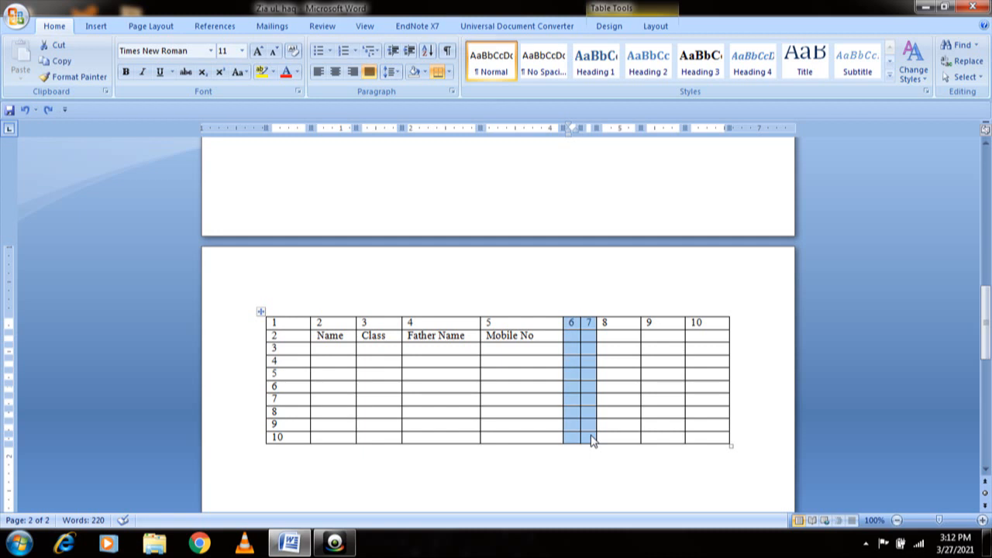
{"action": "key", "text": "ctrl+y"}
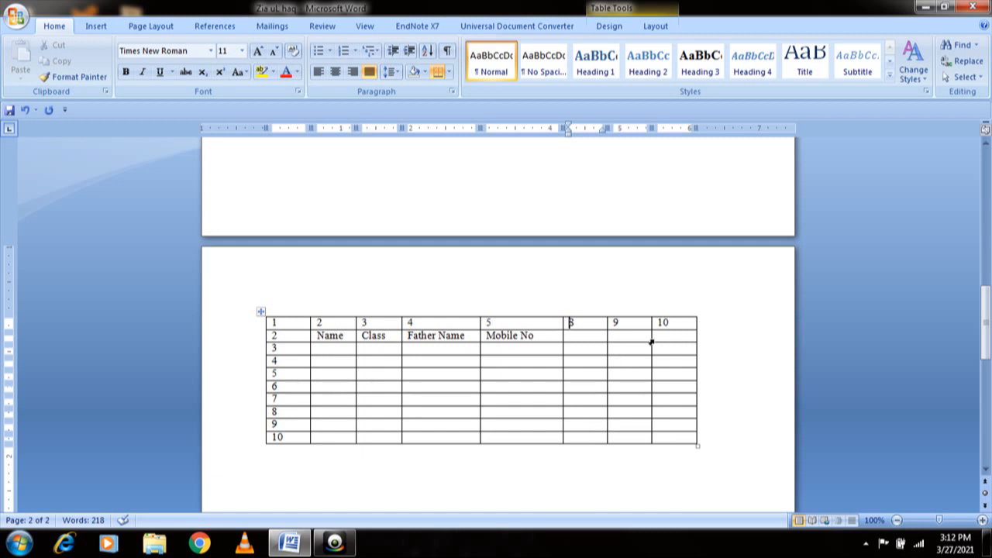
- Replace the numbers in the last three cells of the table's first row with 6, 7 and 8
{"action": "left_click_drag", "start_coordinate": [673, 324], "coordinate": [597, 331]}
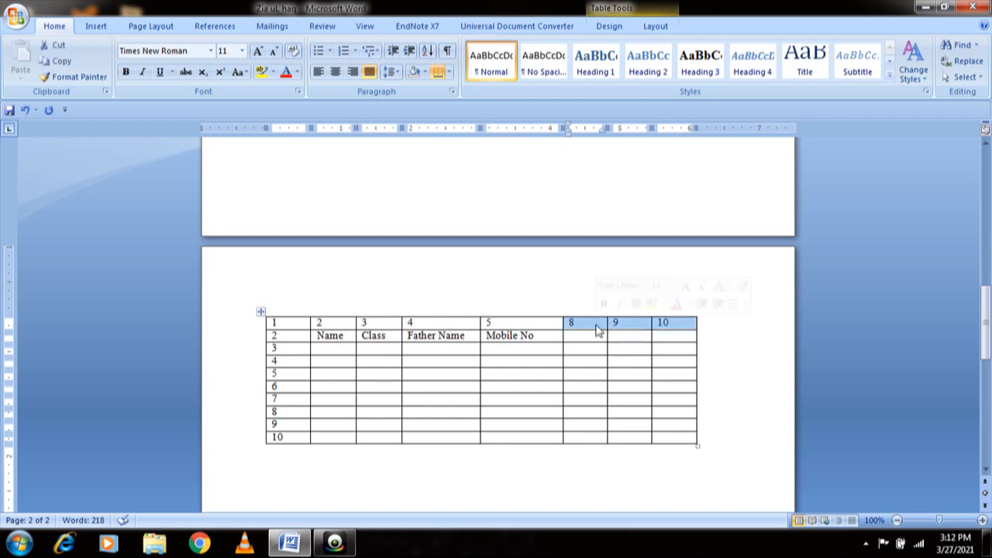
{"action": "key", "text": "Delete"}
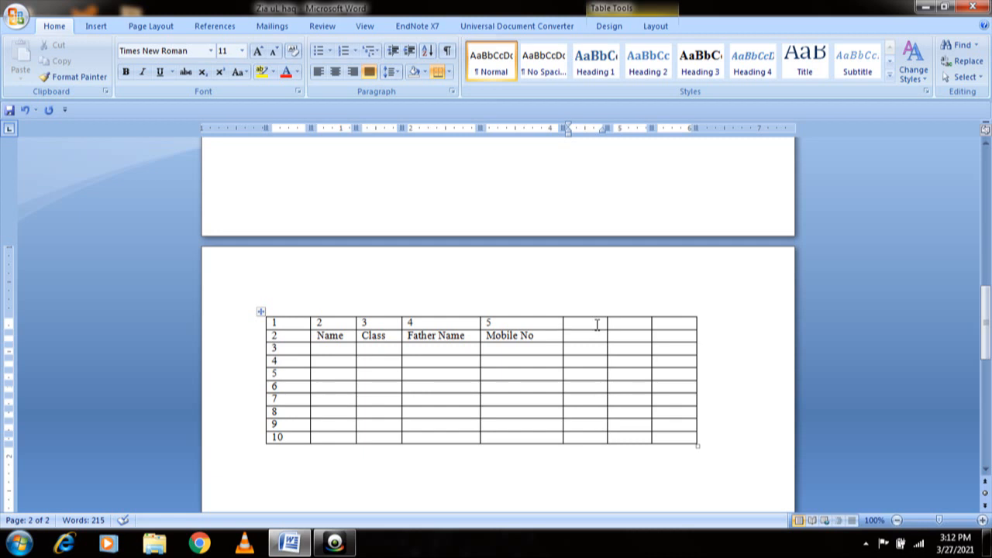
{"action": "type", "text": "6"}
{"action": "key", "text": "Tab"}
{"action": "type", "text": "7"}
{"action": "key", "text": "Tab"}
{"action": "type", "text": "9"}
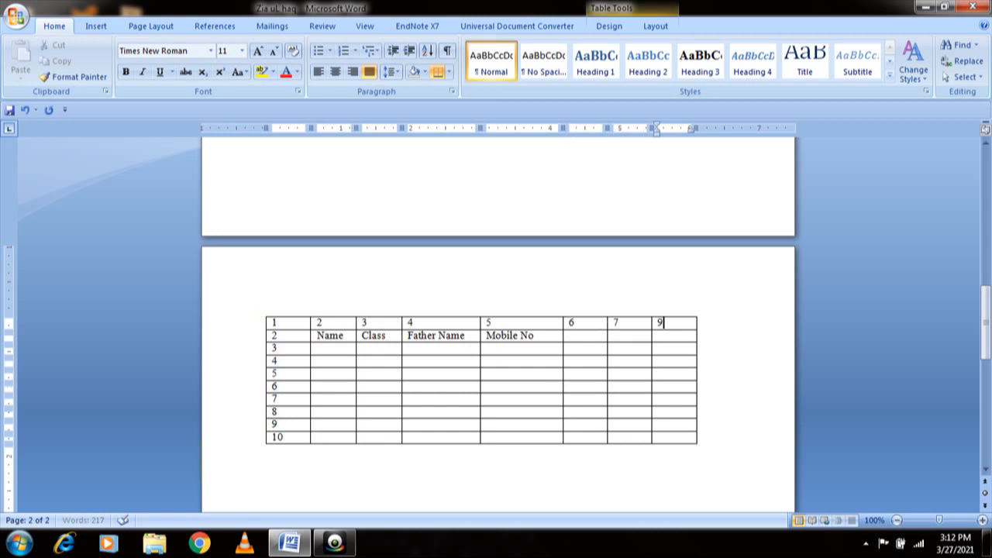
{"action": "key", "text": "BackSpace"}
{"action": "type", "text": "8"}
- Increase the heights of the rows numbered 2 to 6 and delete the rows numbered 7 to 10
{"action": "scroll", "coordinate": [445, 414], "scroll_direction": "down", "scroll_amount": 1}
{"action": "left_click", "coordinate": [463, 380]}
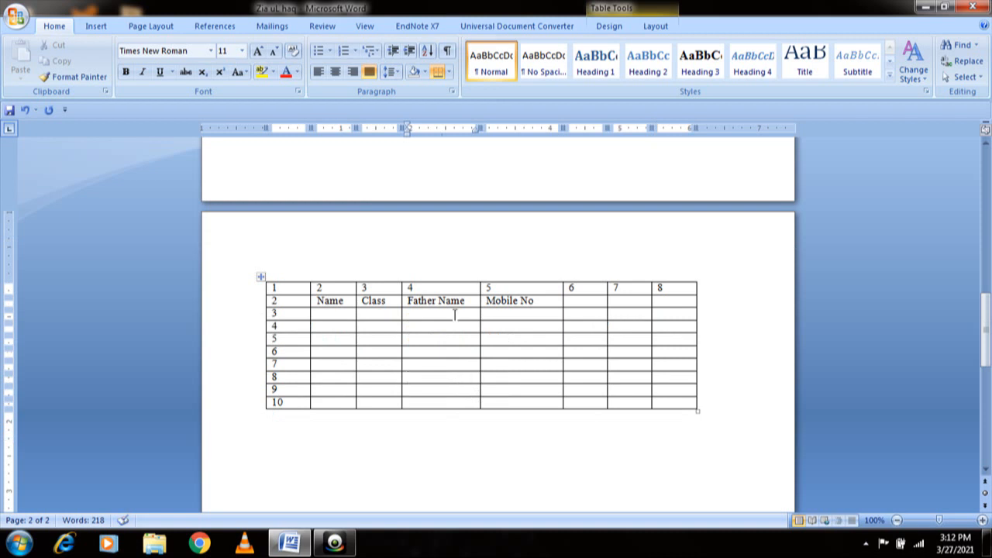
{"action": "left_click_drag", "start_coordinate": [265, 309], "coordinate": [269, 336]}
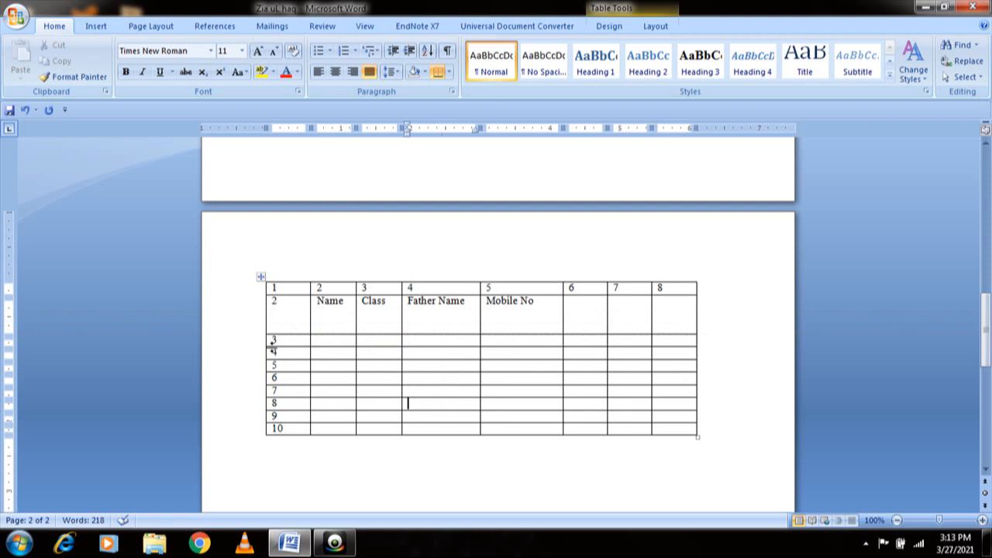
{"action": "left_click_drag", "start_coordinate": [273, 346], "coordinate": [274, 409]}
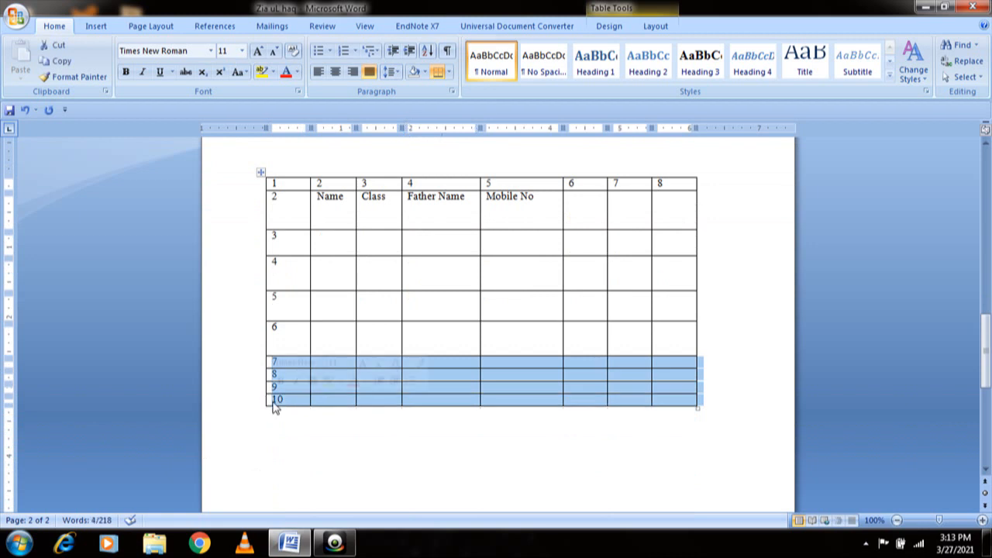
{"action": "key", "text": "BackSpace"}
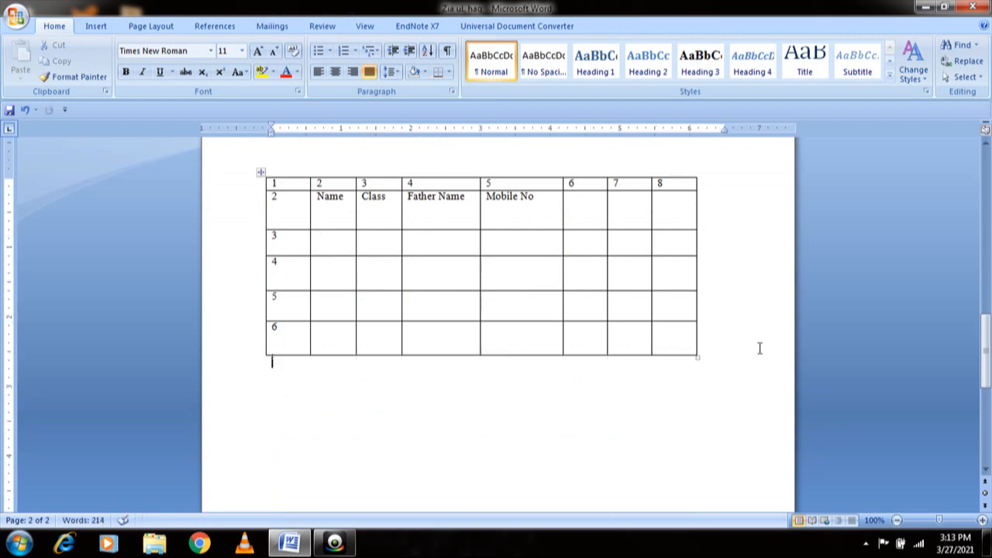
- Centre the whole table horizontally on the page
{"action": "left_click", "coordinate": [982, 353]}
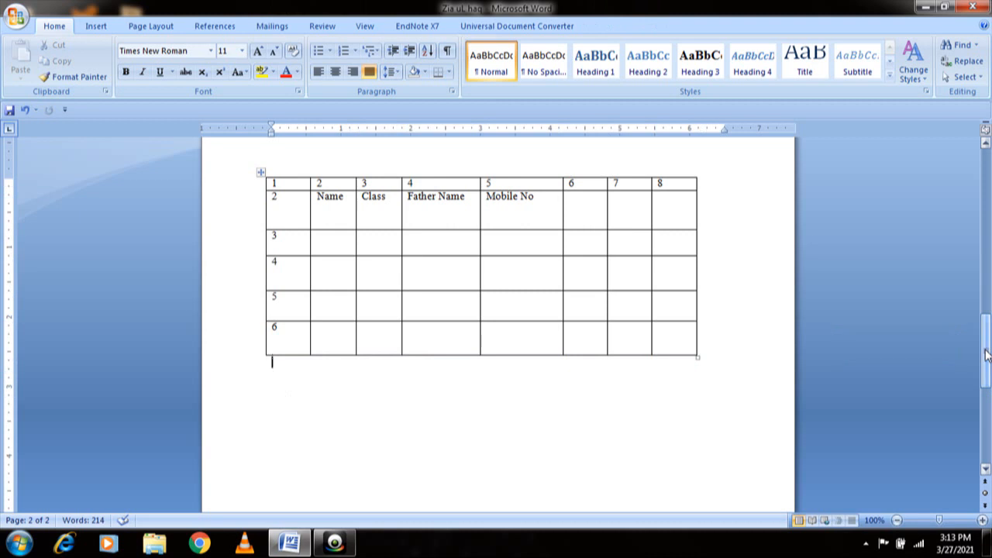
{"action": "mouse_move", "coordinate": [981, 353]}
{"action": "left_mouse_down"}
{"action": "mouse_move", "coordinate": [981, 314]}
{"action": "mouse_move", "coordinate": [986, 335]}
{"action": "left_mouse_up"}
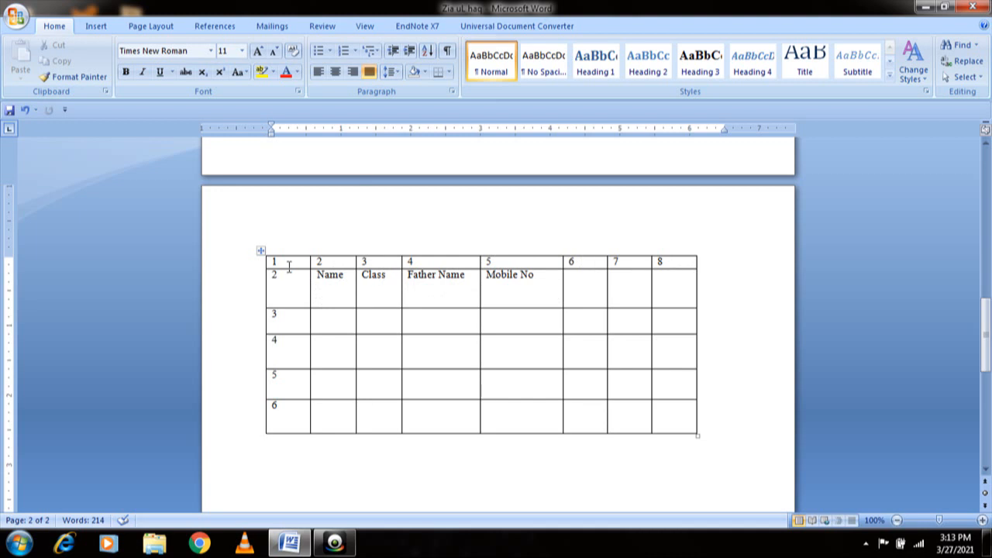
{"action": "left_click", "coordinate": [261, 250]}
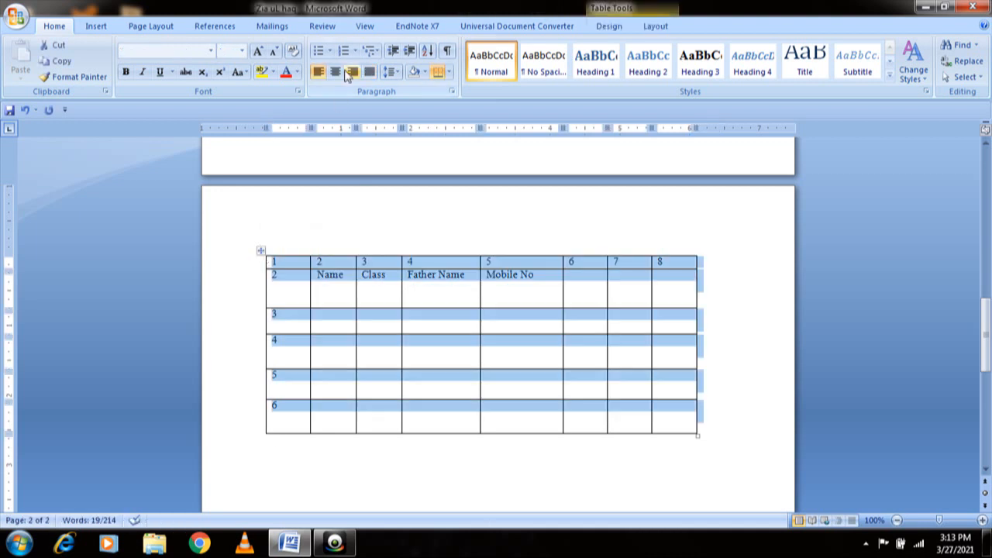
{"action": "left_click", "coordinate": [336, 73]}
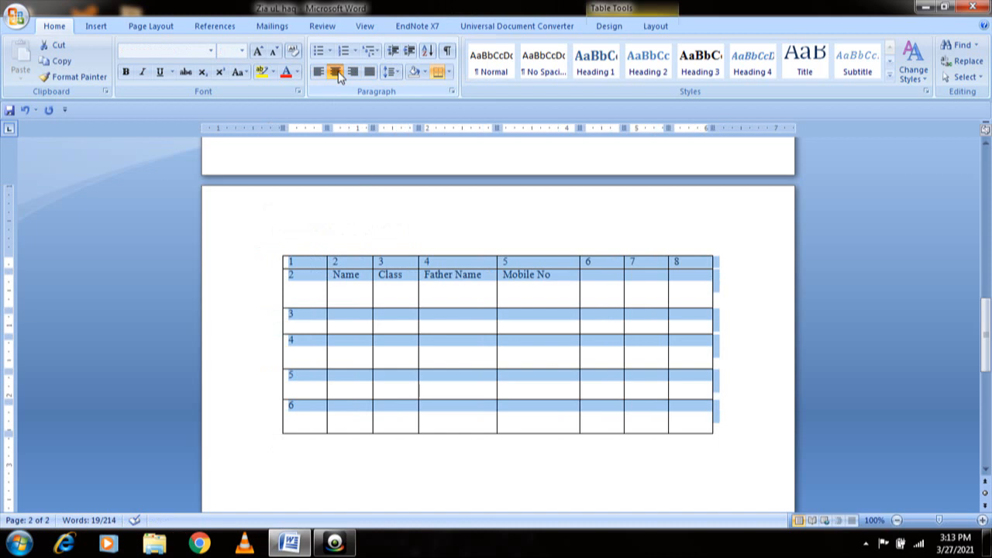
- Centre the numbers horizontally in the cells of the table's first row and first column
{"action": "left_click", "coordinate": [604, 264]}
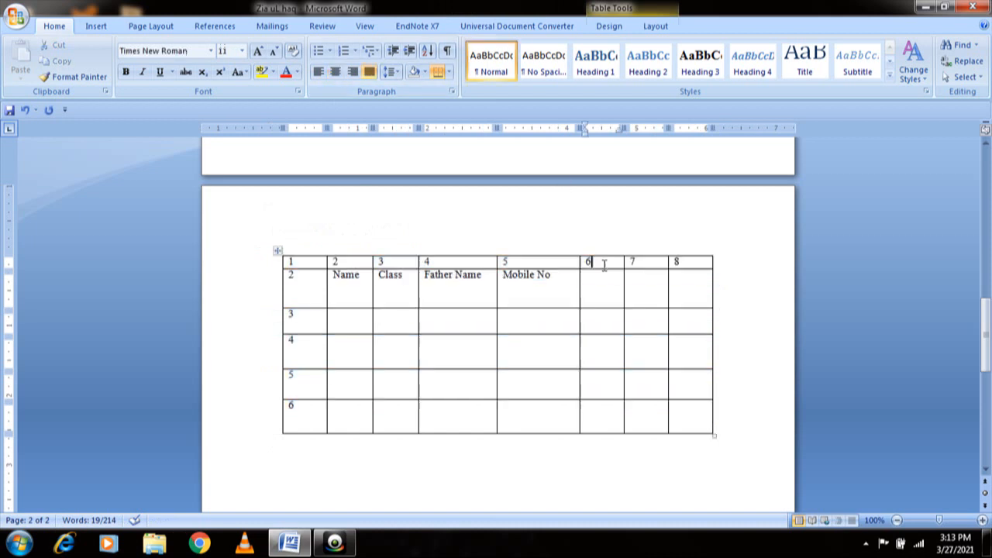
{"action": "key", "text": "ctrl+e"}
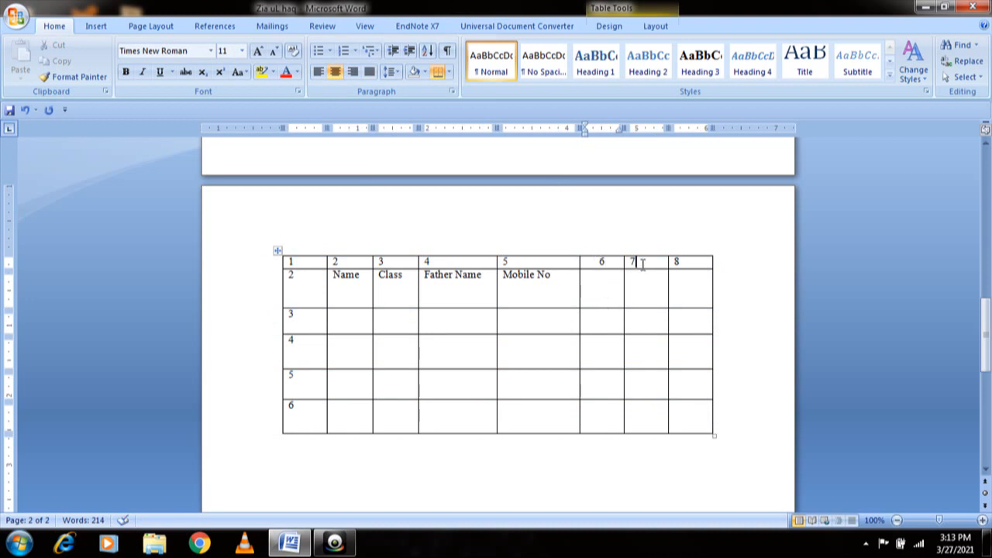
{"action": "left_click_drag", "start_coordinate": [694, 266], "coordinate": [314, 267]}
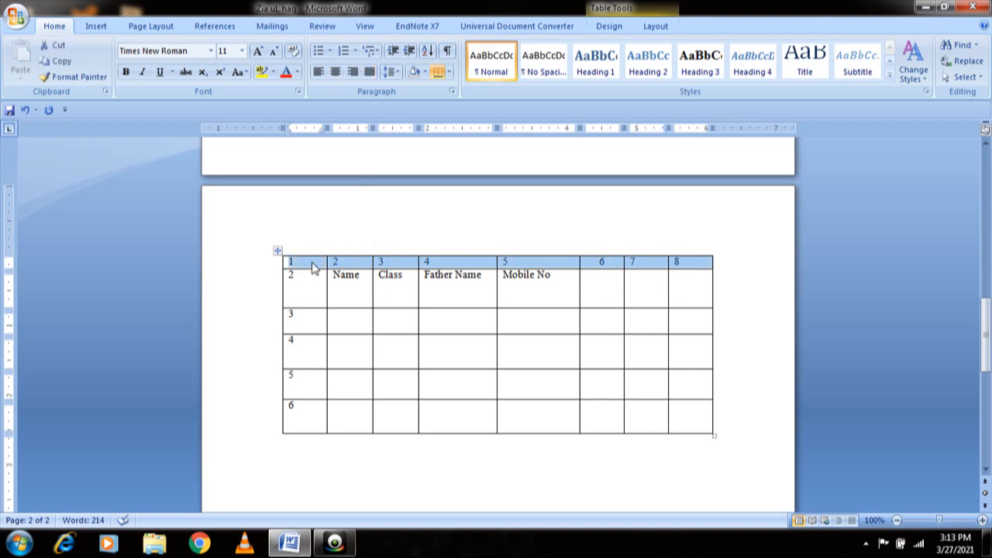
{"action": "key", "text": "ctrl+e"}
{"action": "left_click_drag", "start_coordinate": [297, 278], "coordinate": [304, 421]}
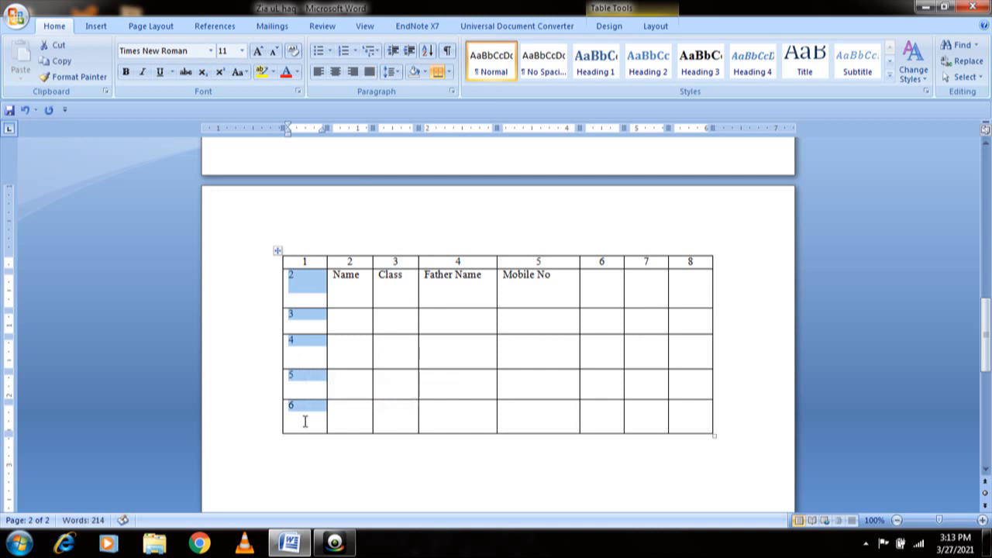
{"action": "key", "text": "ctrl+e"}
{"action": "left_click", "coordinate": [445, 346]}
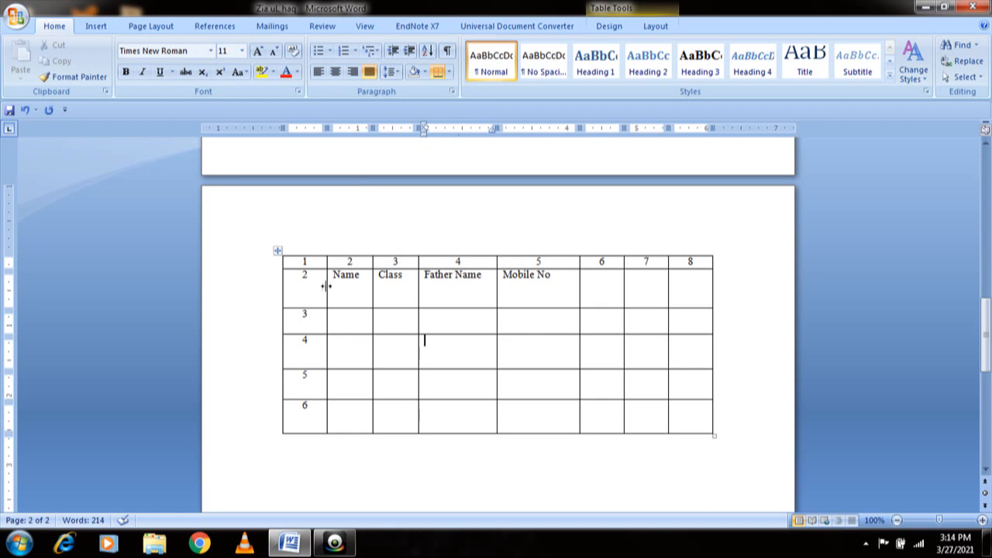
- Set the cell alignment of the entire table to centred both horizontally and vertically
{"action": "left_click", "coordinate": [277, 250]}
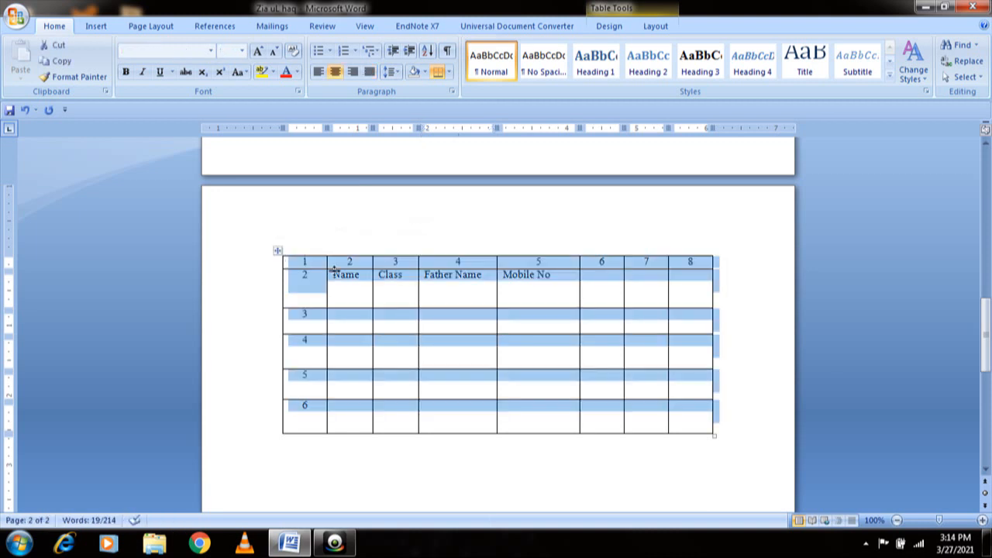
{"action": "right_click", "coordinate": [347, 293]}
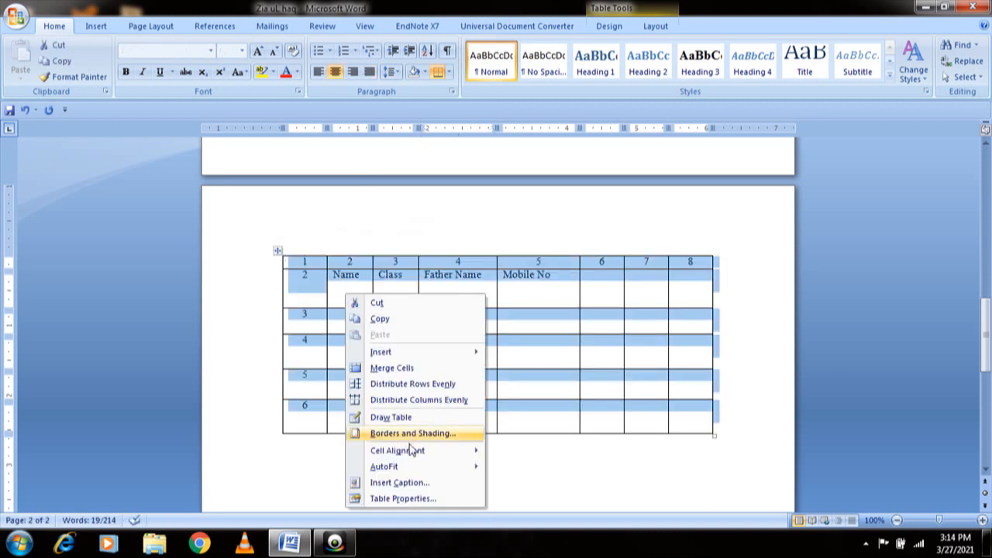
{"action": "mouse_move", "coordinate": [420, 456]}
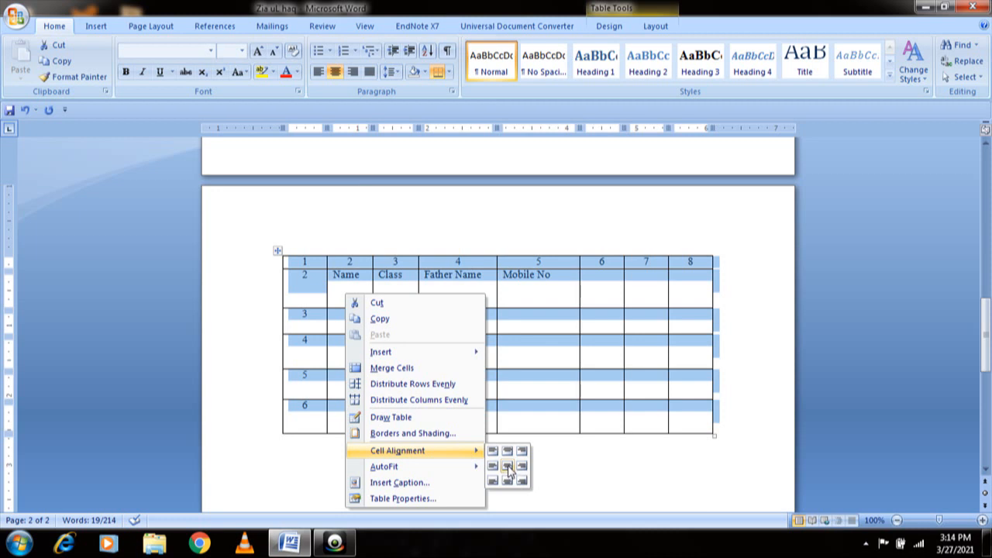
{"action": "left_click", "coordinate": [508, 468]}
{"action": "left_click", "coordinate": [457, 355]}
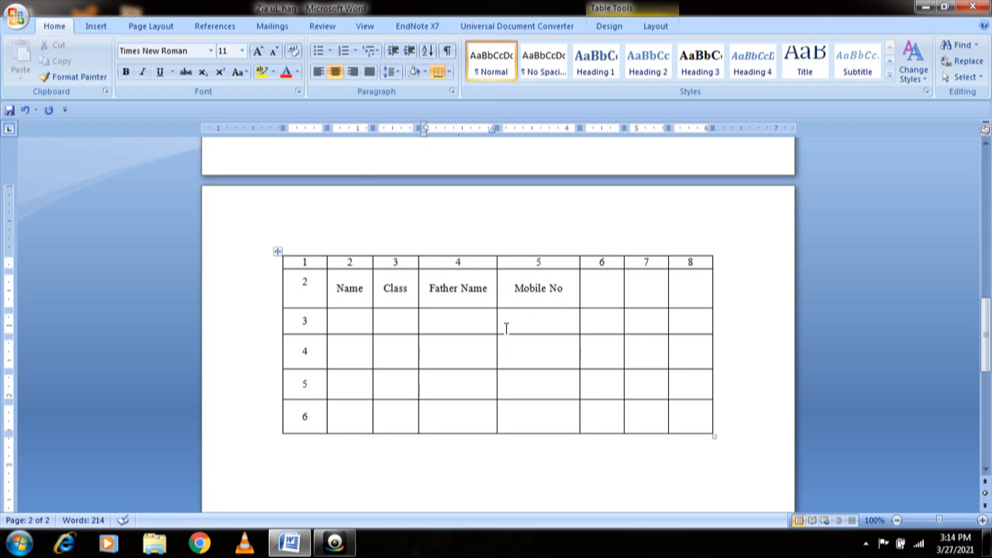
- Narrow the table's first column and slightly increase the height of the row numbered 3
{"action": "left_click_drag", "start_coordinate": [986, 334], "coordinate": [986, 354]}
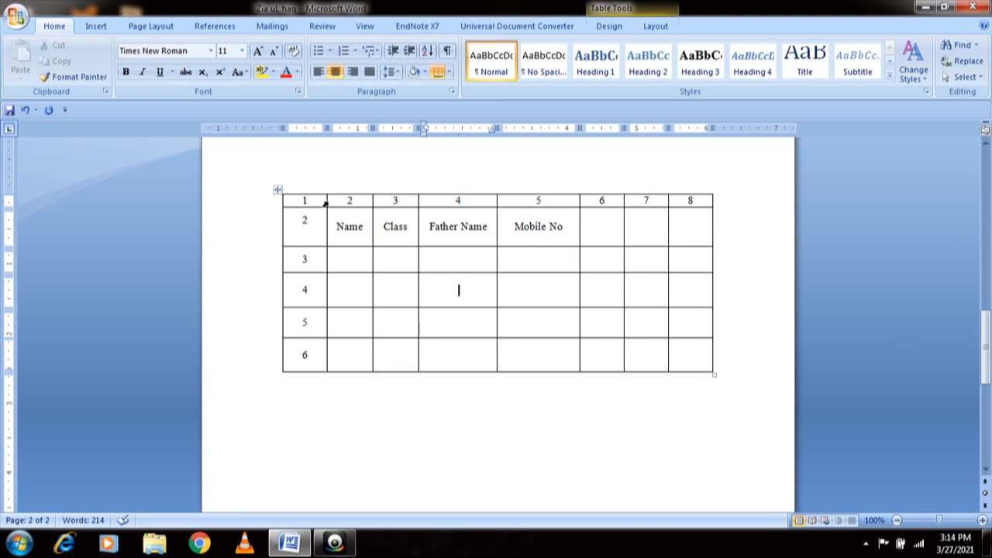
{"action": "left_click_drag", "start_coordinate": [326, 202], "coordinate": [314, 207]}
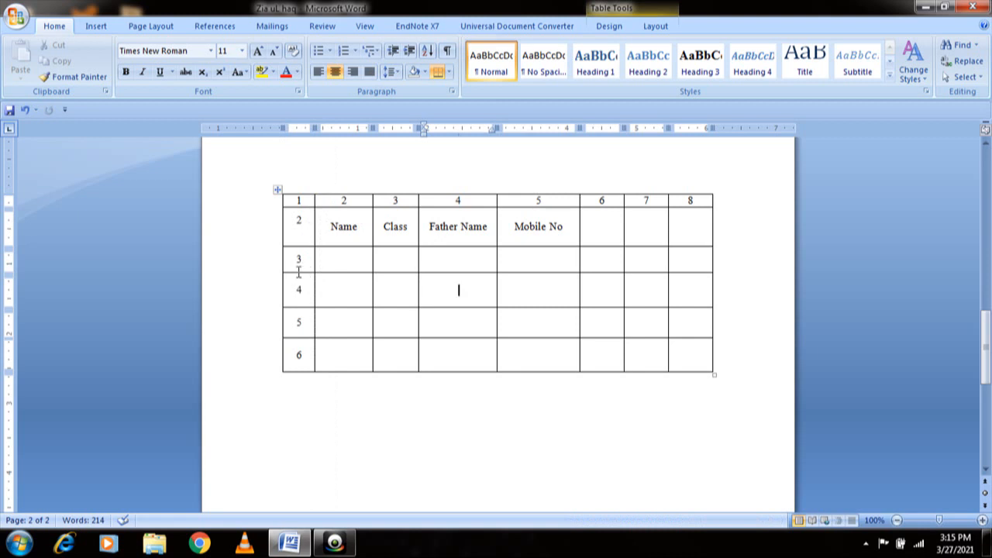
{"action": "left_click_drag", "start_coordinate": [294, 273], "coordinate": [294, 277]}
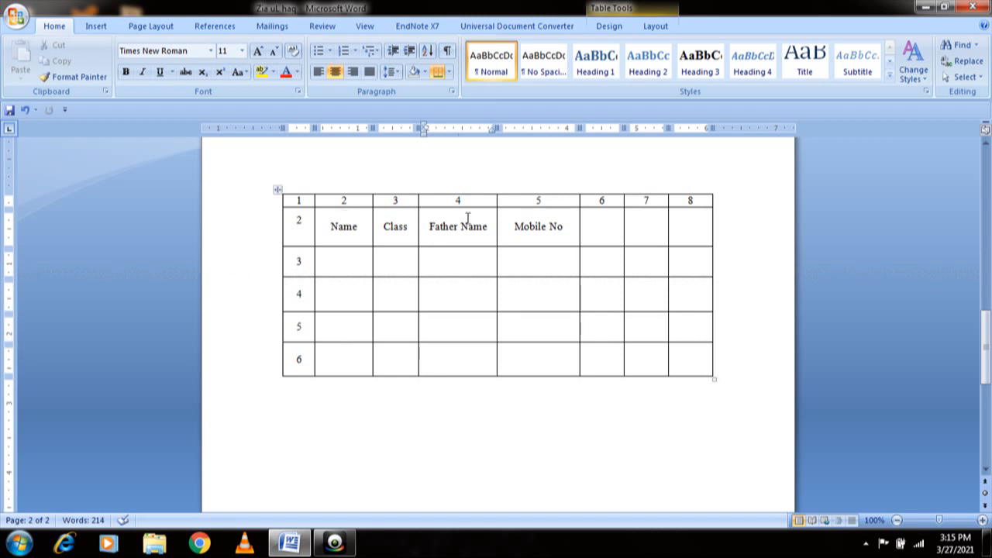
- Bold the headings Name, Class, Father Name and Mobile No, and enter A, B and C in the second row's last three cells
{"action": "left_click_drag", "start_coordinate": [567, 230], "coordinate": [353, 239]}
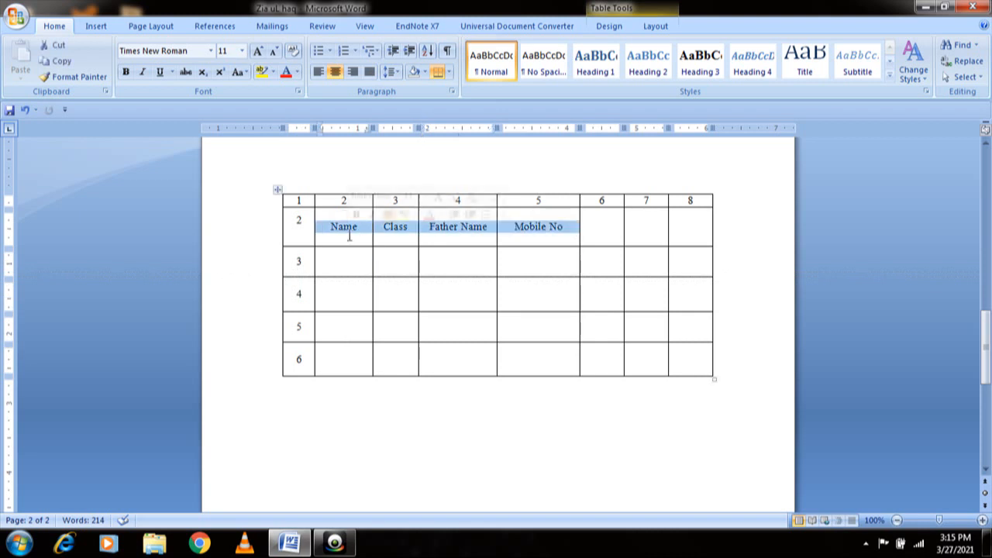
{"action": "key", "text": "ctrl+b"}
{"action": "left_click", "coordinate": [616, 234]}
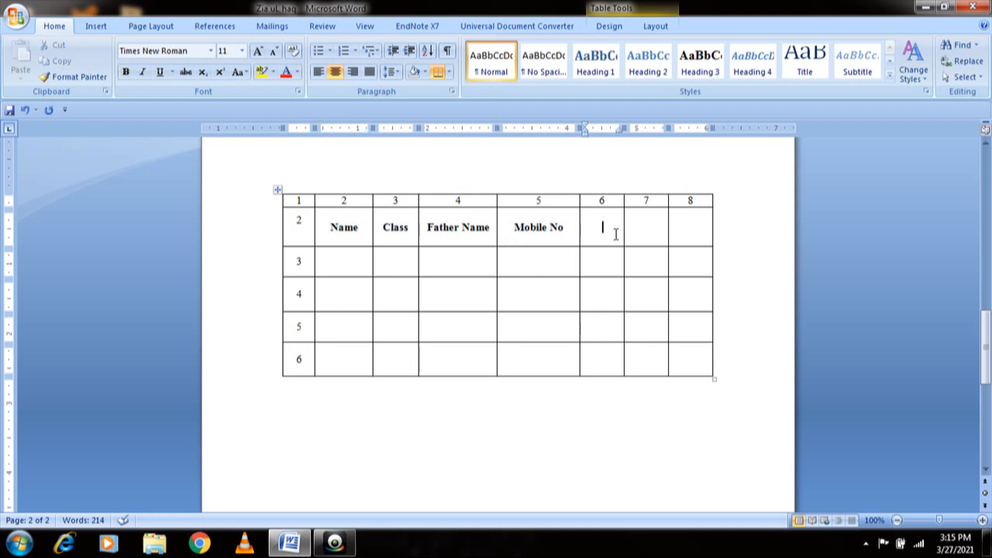
{"action": "type", "text": "A"}
{"action": "key", "text": "Tab"}
{"action": "type", "text": "B"}
{"action": "key", "text": "Tab"}
{"action": "type", "text": "C"}
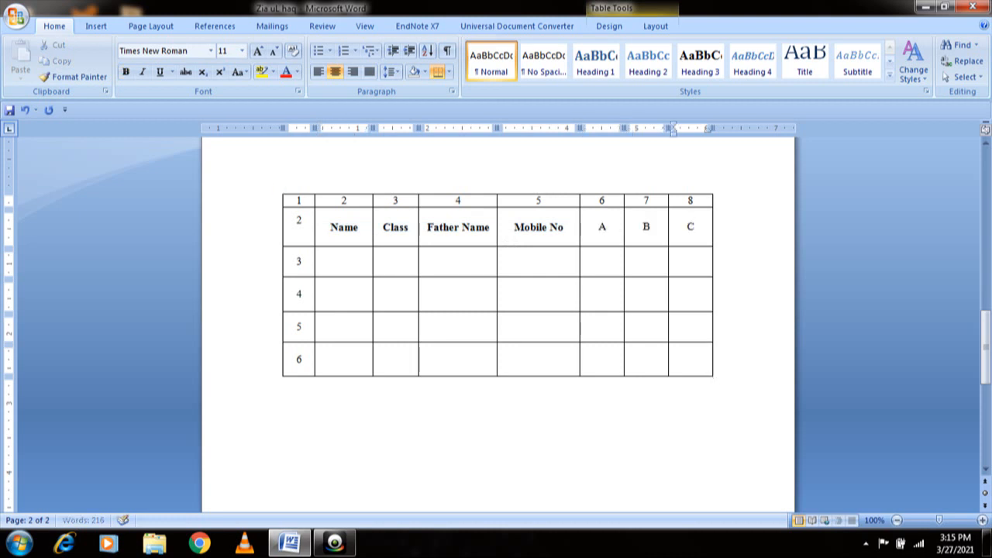
{"action": "key", "text": "Right"}
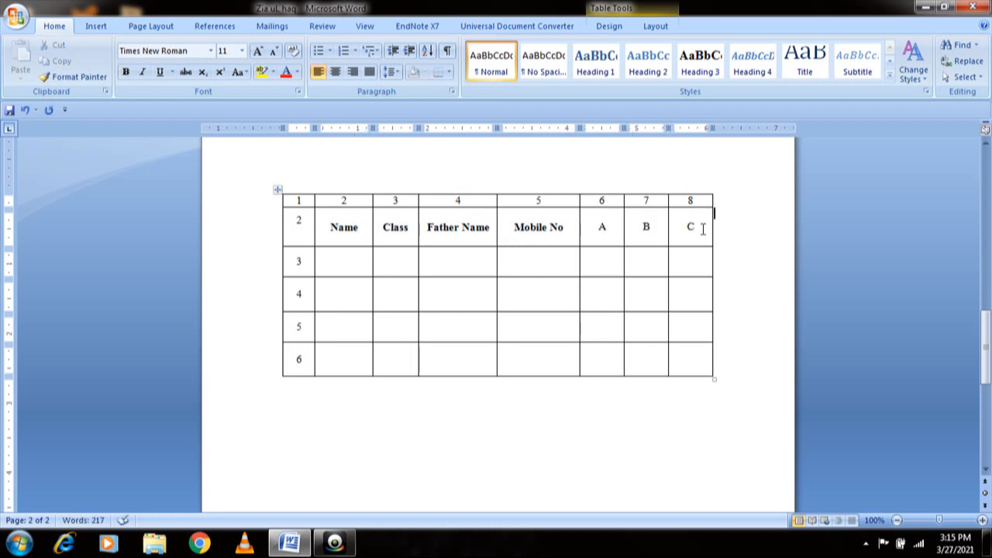
- Bold the headings A, B and C and all numbers in the table's first row and first column
{"action": "left_click_drag", "start_coordinate": [703, 225], "coordinate": [608, 231]}
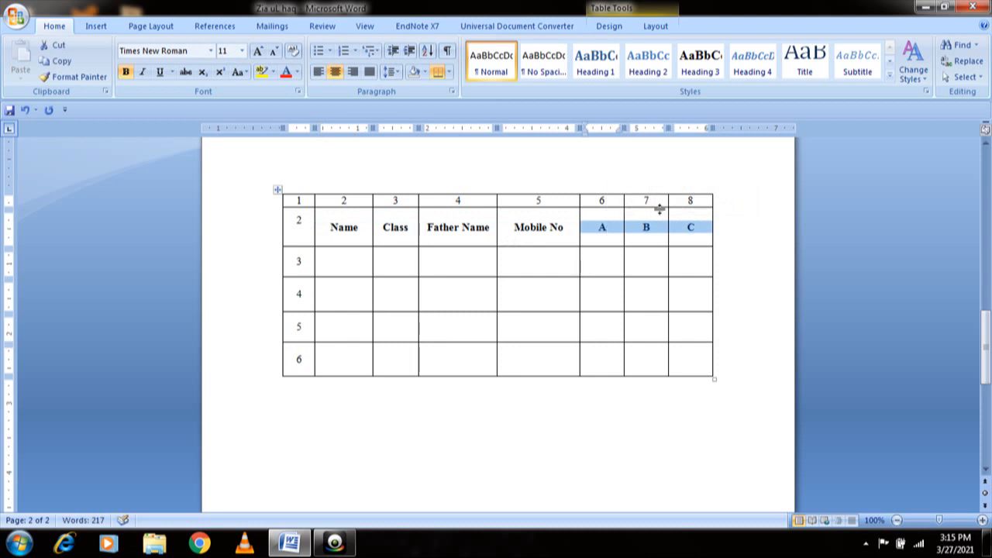
{"action": "left_click_drag", "start_coordinate": [703, 202], "coordinate": [301, 193]}
{"action": "key", "text": "ctrl+b"}
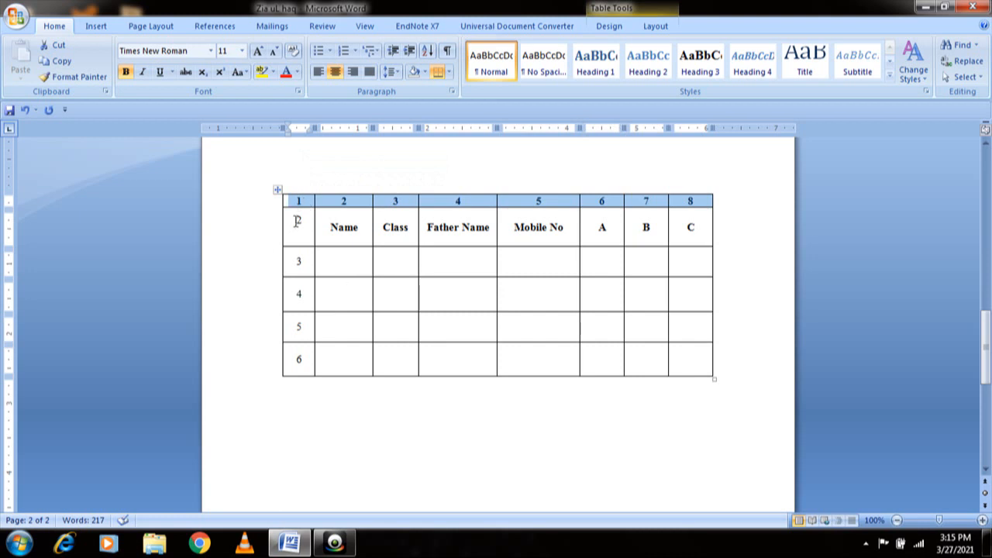
{"action": "left_click_drag", "start_coordinate": [296, 220], "coordinate": [298, 359]}
{"action": "key", "text": "ctrl+b"}
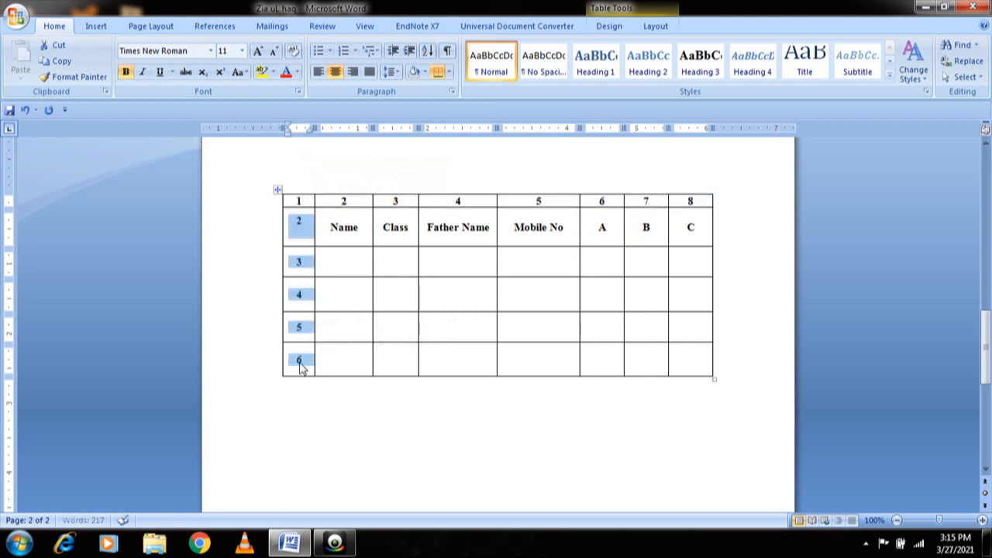
{"action": "left_click", "coordinate": [327, 424]}
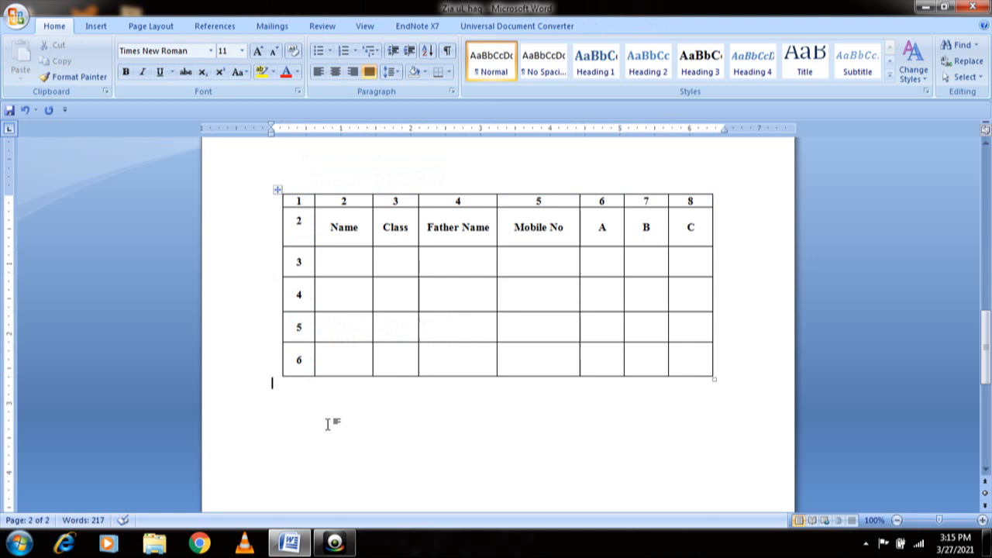
- Enter S in the row numbered 3 under Name, Class, Father Name, Mobile No, A and C
{"action": "left_click", "coordinate": [350, 260]}
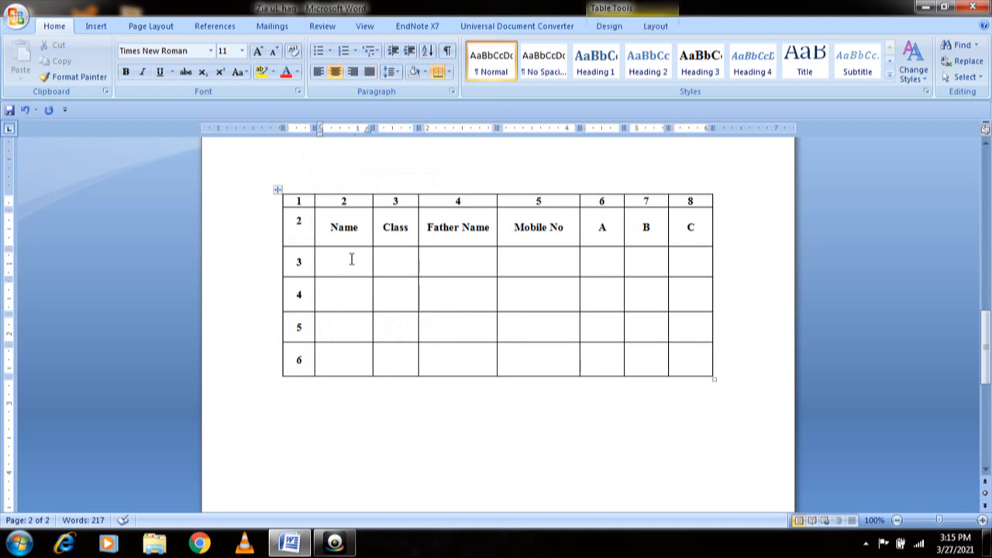
{"action": "type", "text": "S"}
{"action": "key", "text": "Right"}
{"action": "type", "text": "S"}
{"action": "key", "text": "Right"}
{"action": "type", "text": "S"}
{"action": "key", "text": "Right"}
{"action": "type", "text": "S"}
{"action": "key", "text": "Right"}
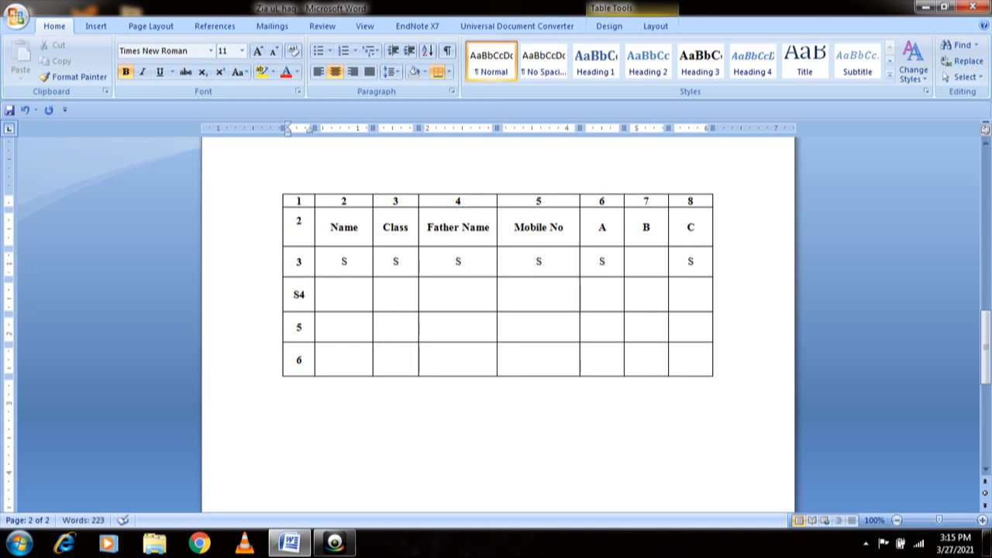
- Remove the stray S beside row number 4 and enter S in that row's cells from Name through B
{"action": "key", "text": "BackSpace"}
{"action": "key", "text": "BackSpace"}
{"action": "type", "text": "4"}
{"action": "key", "text": "Tab"}
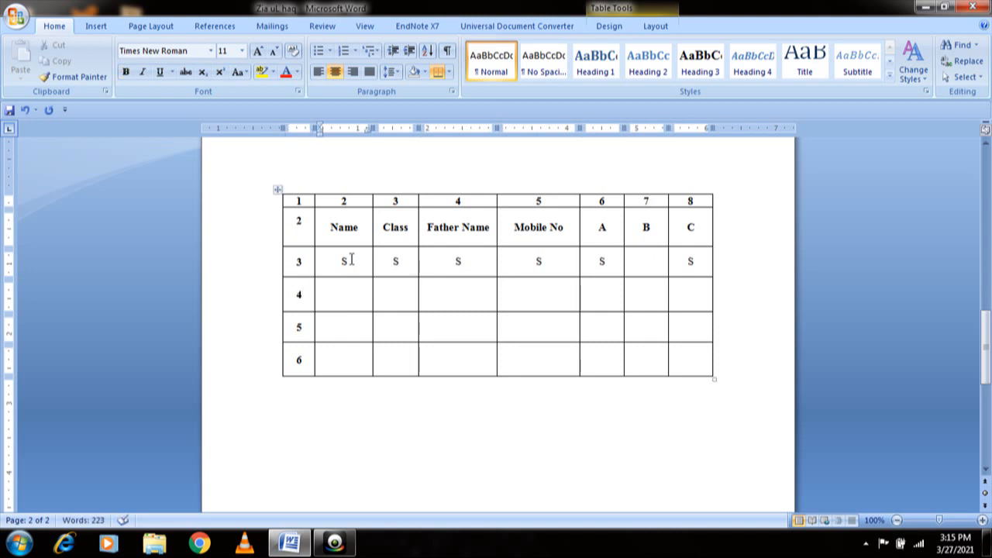
{"action": "type", "text": "S\tS"}
{"action": "key", "text": "Tab"}
{"action": "type", "text": "S"}
{"action": "key", "text": "Tab"}
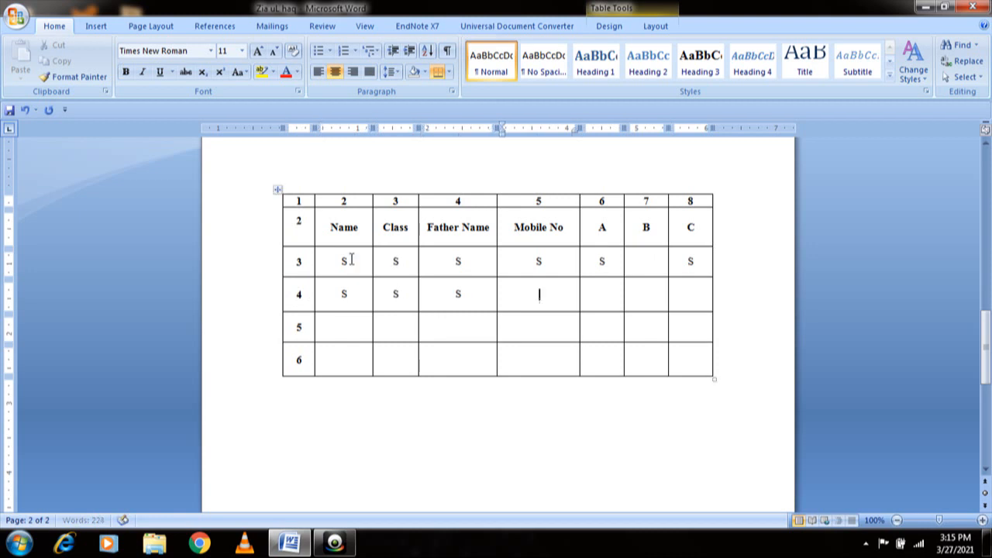
{"action": "type", "text": "S"}
{"action": "key", "text": "Tab"}
{"action": "type", "text": "S"}
{"action": "key", "text": "Tab"}
{"action": "type", "text": "S"}
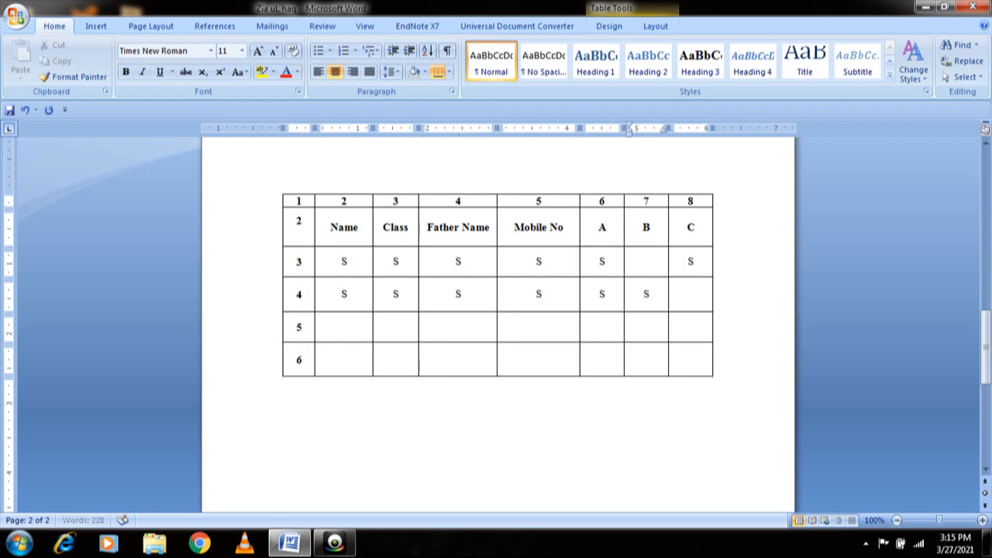
- Enter S in the empty B cell of the row numbered 3 and the C cell of the row numbered 4
{"action": "key", "text": "Up"}
{"action": "type", "text": "S"}
{"action": "key", "text": "Tab"}
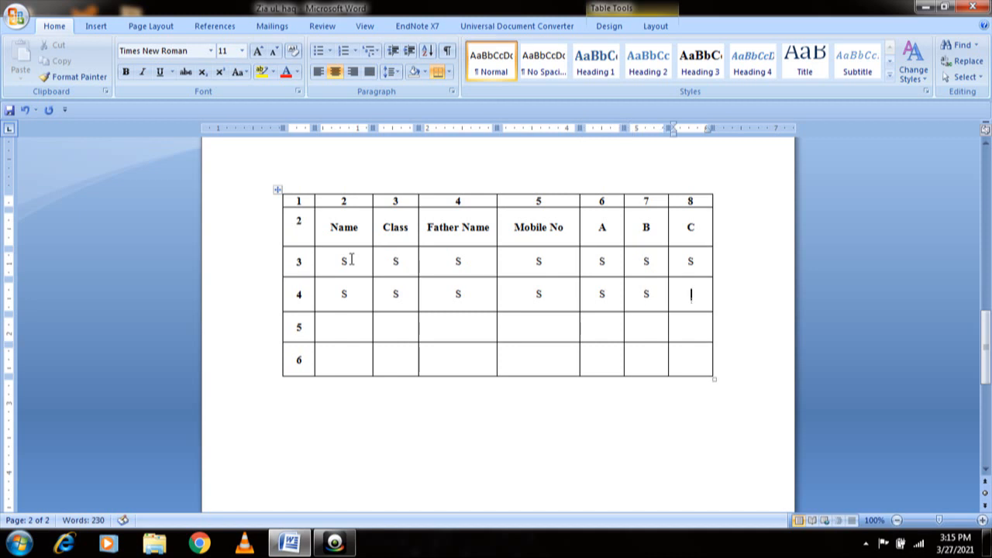
{"action": "type", "text": "S"}
- Fill the row numbered 5 with A in every cell from Name through C
{"action": "key", "text": "Down"}
{"action": "key", "text": "Left"}
{"action": "key", "text": "Left"}
{"action": "key", "text": "Left"}
{"action": "key", "text": "Left"}
{"action": "key", "text": "Left"}
{"action": "key", "text": "Left"}
{"action": "key", "text": "Left"}
{"action": "key", "text": "Left"}
{"action": "key", "text": "Tab"}
{"action": "type", "text": "A"}
{"action": "key", "text": "Tab"}
{"action": "type", "text": "A"}
{"action": "key", "text": "Tab"}
{"action": "type", "text": "A"}
{"action": "key", "text": "Tab"}
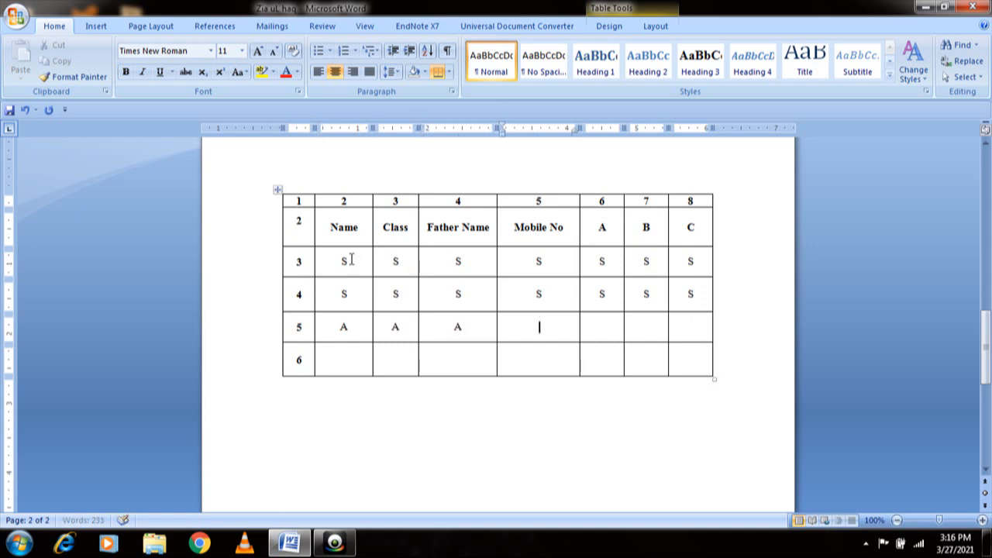
{"action": "type", "text": "A"}
{"action": "key", "text": "Tab"}
{"action": "type", "text": "A"}
{"action": "key", "text": "Tab"}
{"action": "type", "text": "A"}
{"action": "key", "text": "Tab"}
{"action": "type", "text": "A"}
{"action": "key", "text": "Right"}
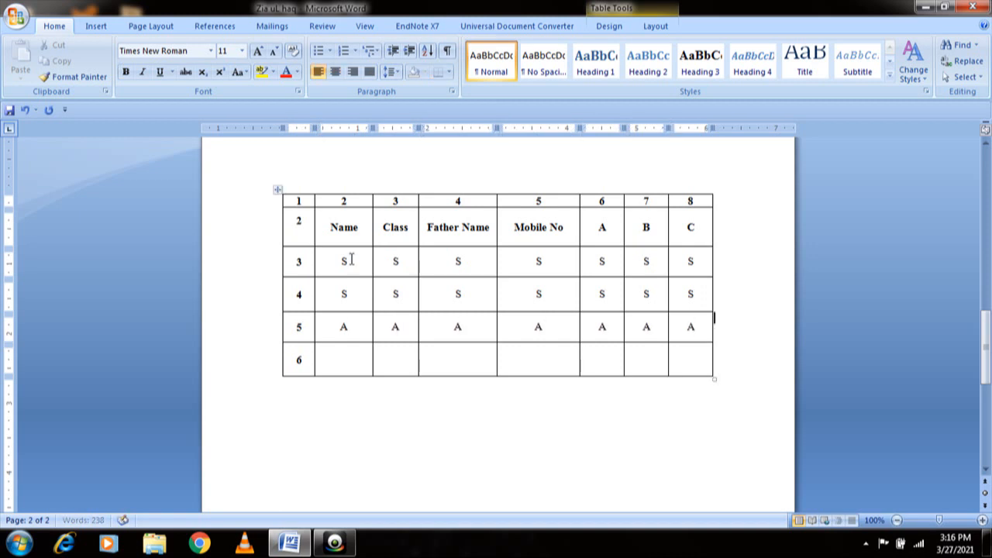
- Fill the row numbered 6 with A from Name through C, keeping only the number in its first cell
{"action": "key", "text": "Right"}
{"action": "type", "text": "A"}
{"action": "key", "text": "BackSpace"}
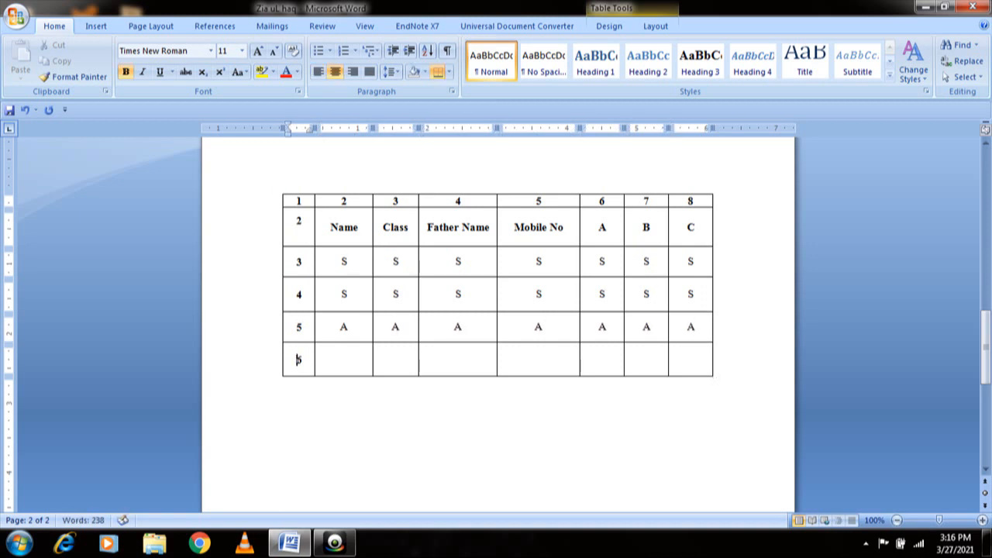
{"action": "left_click", "coordinate": [336, 360]}
{"action": "type", "text": "A"}
{"action": "key", "text": "Tab"}
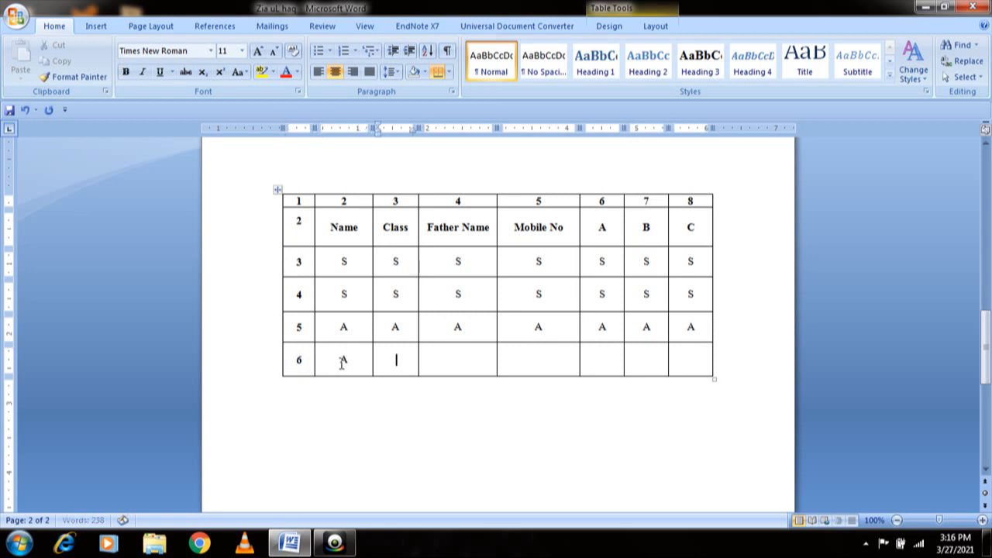
{"action": "type", "text": "A"}
{"action": "key", "text": "Tab"}
{"action": "type", "text": "A"}
{"action": "key", "text": "Tab"}
{"action": "type", "text": "A"}
{"action": "key", "text": "Tab"}
{"action": "type", "text": "A"}
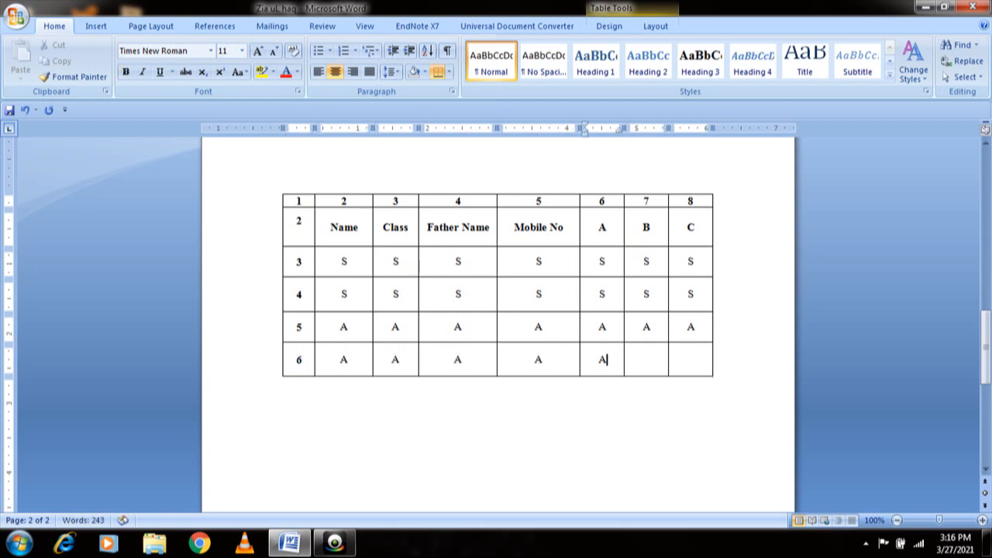
{"action": "key", "text": "Tab"}
{"action": "type", "text": "A"}
{"action": "key", "text": "Tab"}
{"action": "type", "text": "A"}
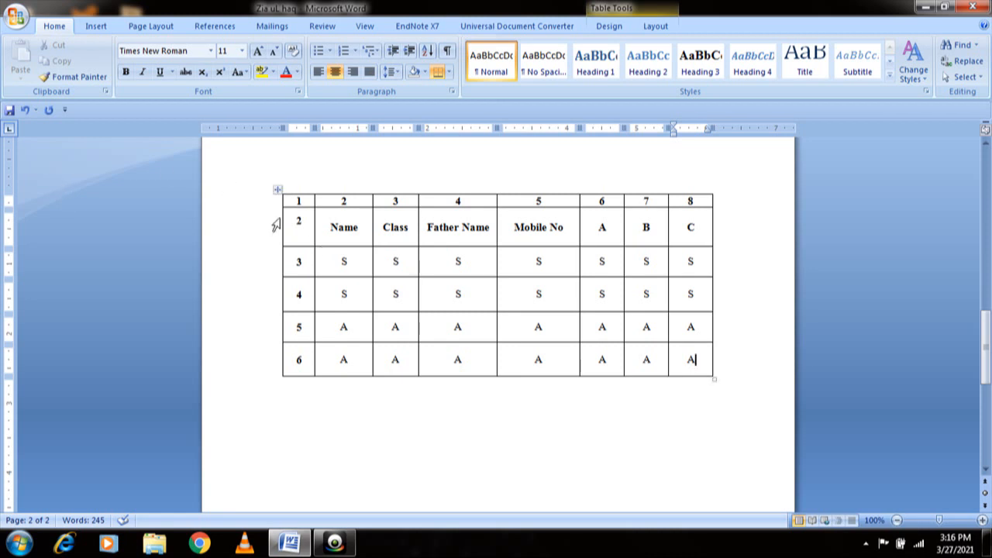
- Try to move the whole table lower on the page, and undo the move
{"action": "left_click", "coordinate": [277, 190]}
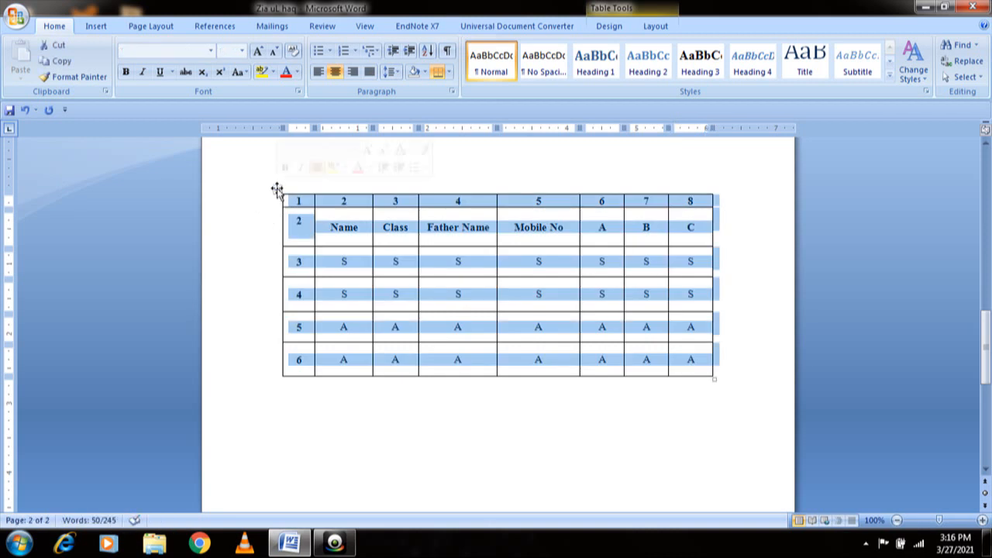
{"action": "left_click_drag", "start_coordinate": [277, 190], "coordinate": [250, 251]}
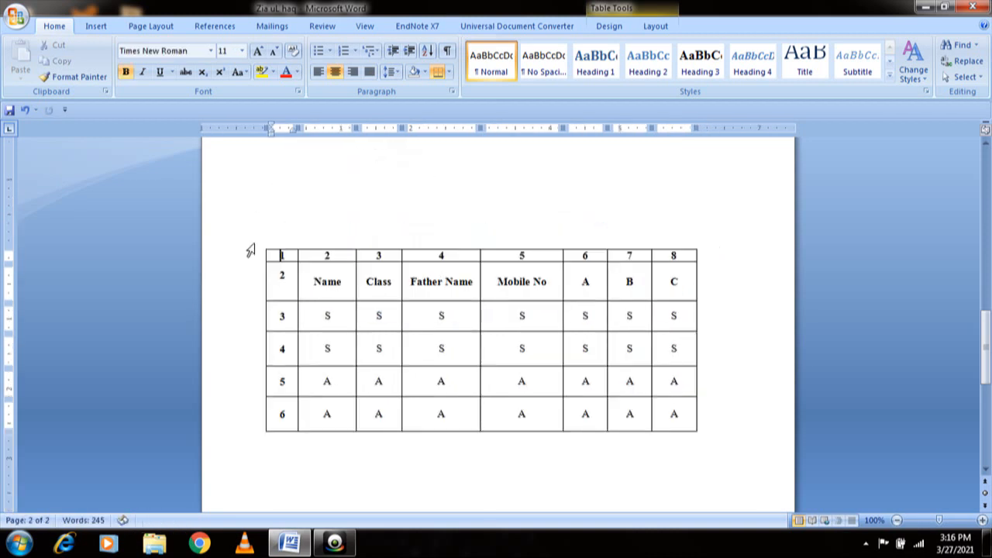
{"action": "key", "text": "ctrl+z"}
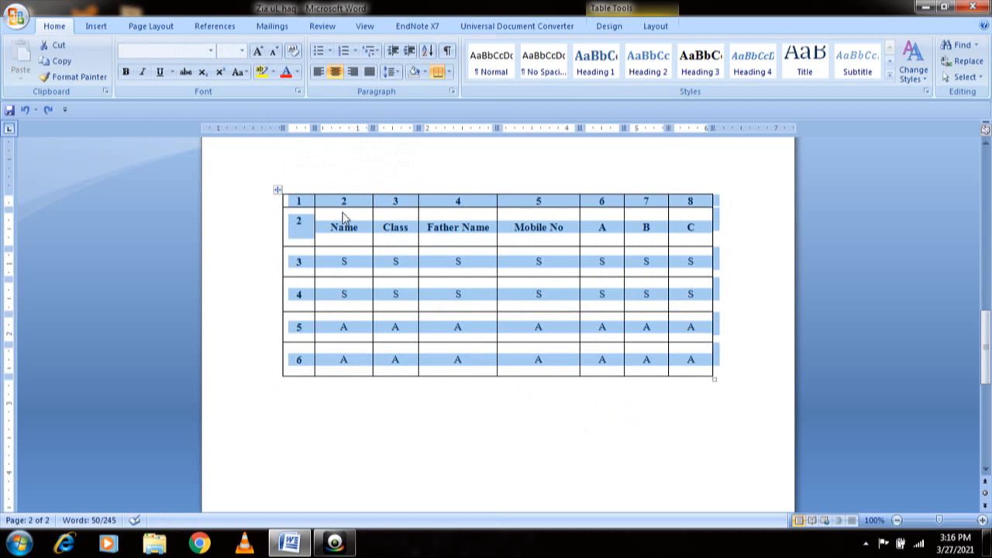
- Apply a purple built-in table style and replace it with the red Medium Shading 2 - Accent 2 style
{"action": "left_click", "coordinate": [631, 8]}
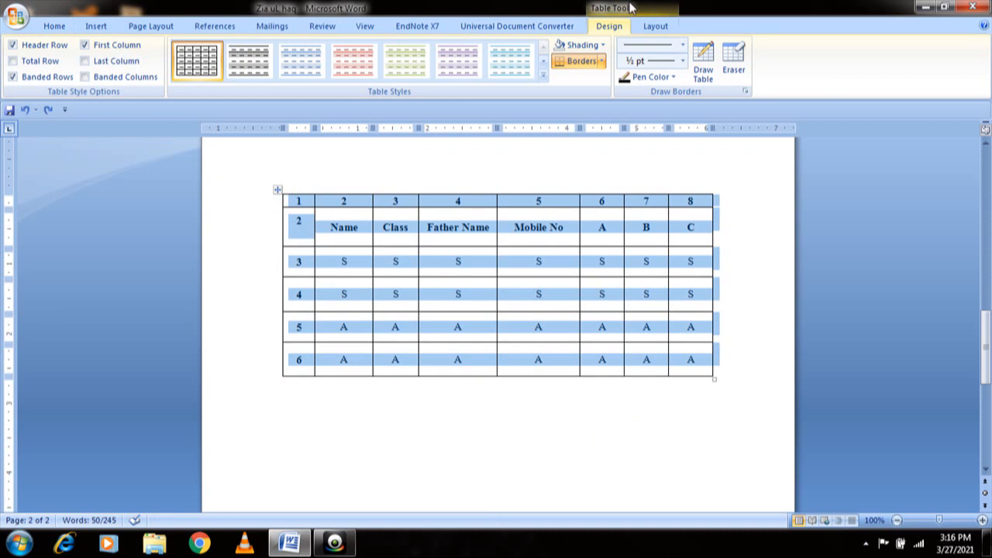
{"action": "left_click", "coordinate": [542, 75]}
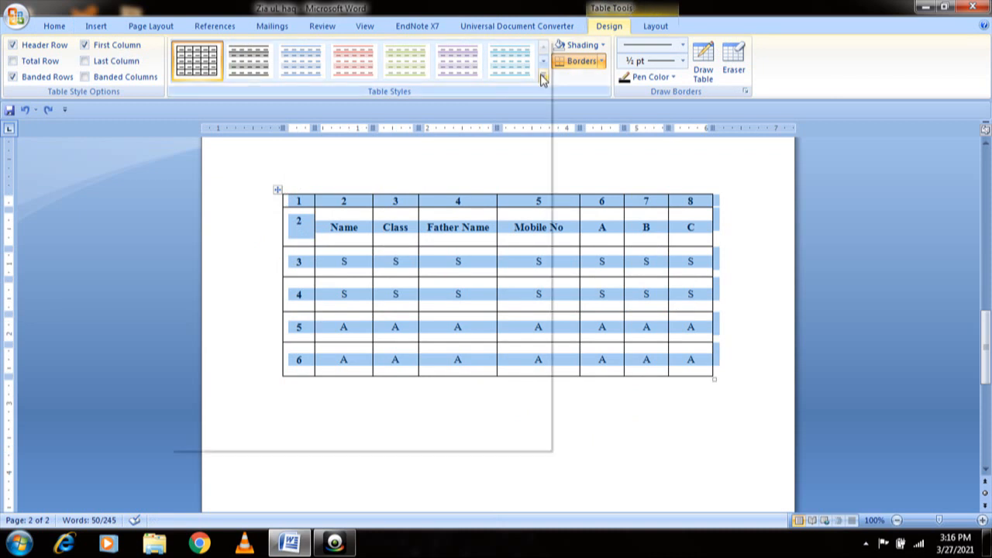
{"action": "left_click", "coordinate": [407, 163]}
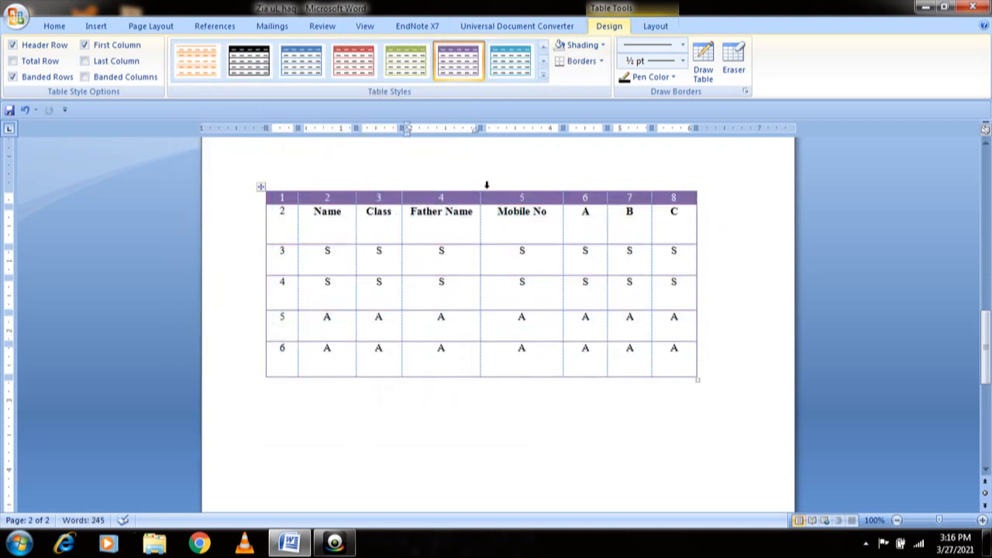
{"action": "left_click", "coordinate": [543, 74]}
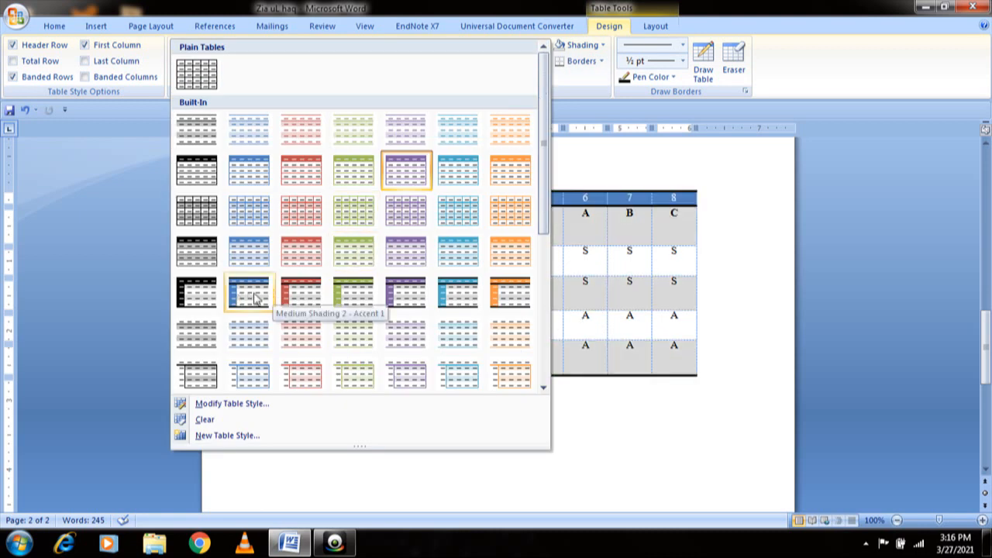
{"action": "left_click", "coordinate": [286, 291]}
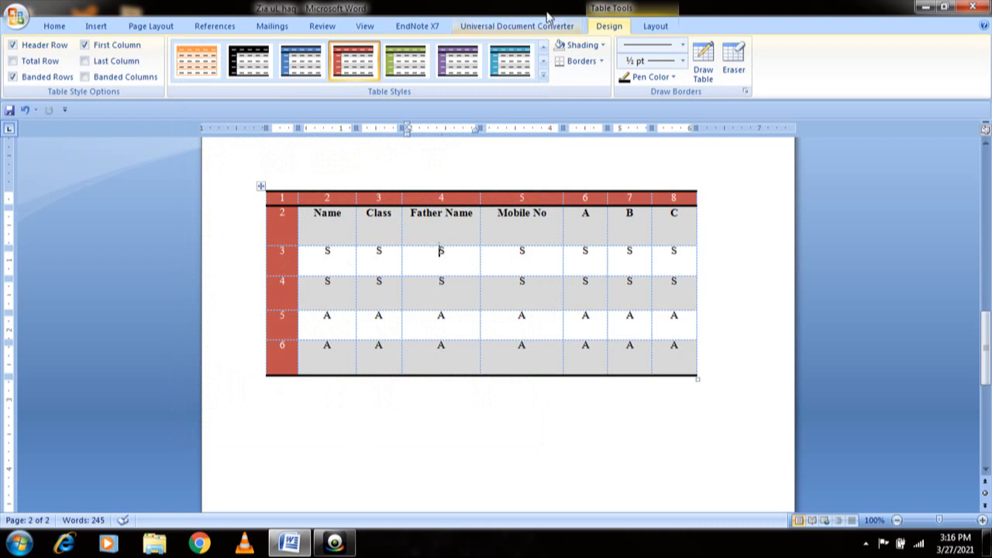
- Modify the Medium Shading 2 - Accent 2 table style to use All Borders on the whole table
{"action": "left_click", "coordinate": [543, 75]}
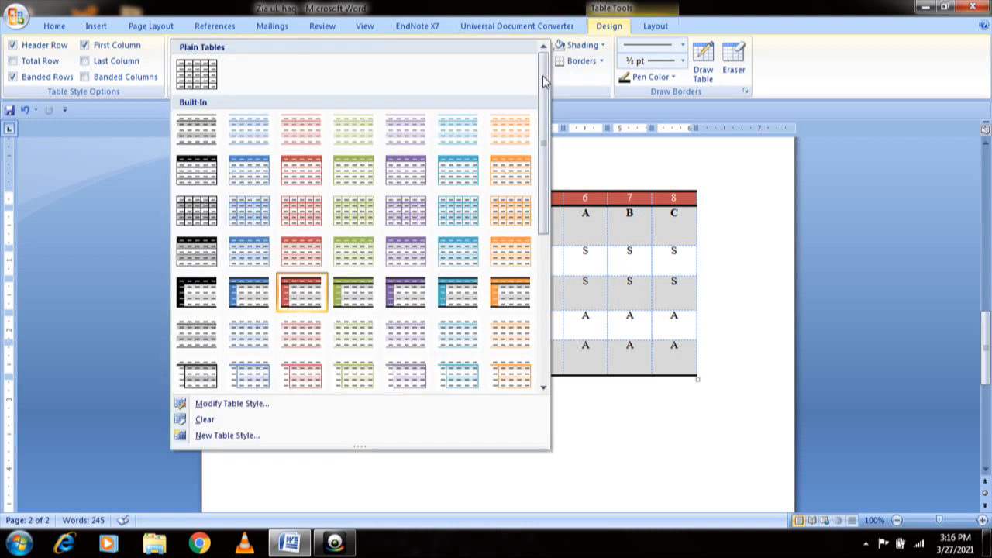
{"action": "left_click", "coordinate": [239, 404]}
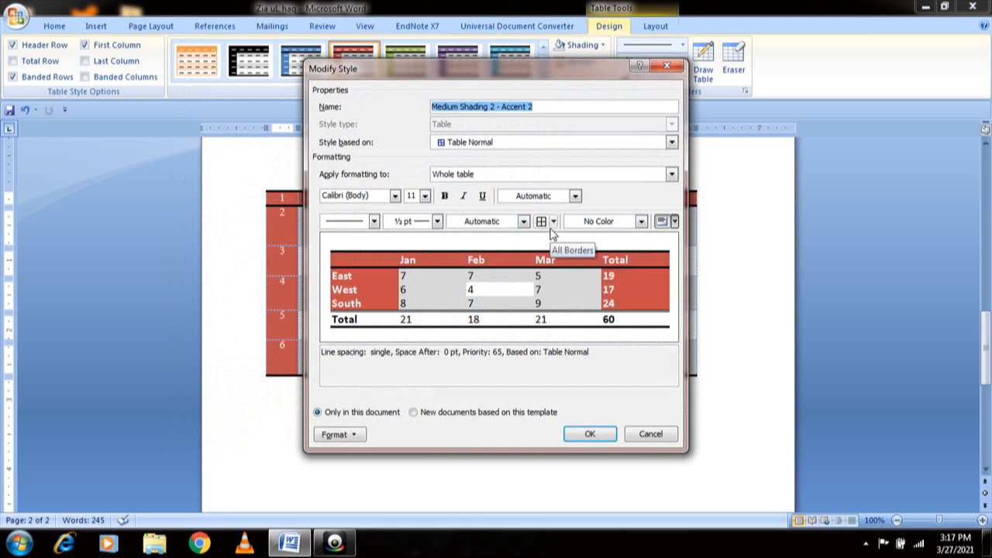
{"action": "left_click", "coordinate": [554, 223]}
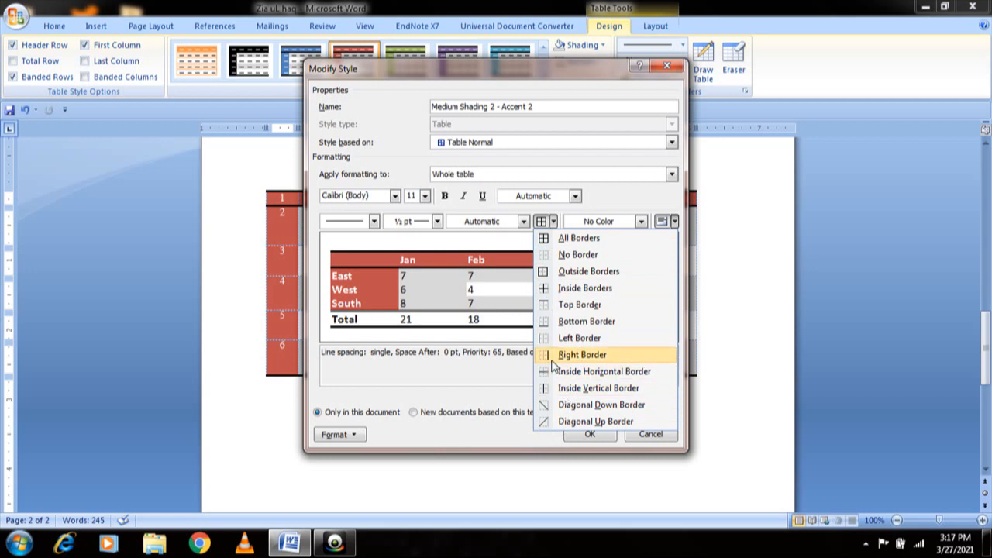
{"action": "left_click", "coordinate": [545, 240]}
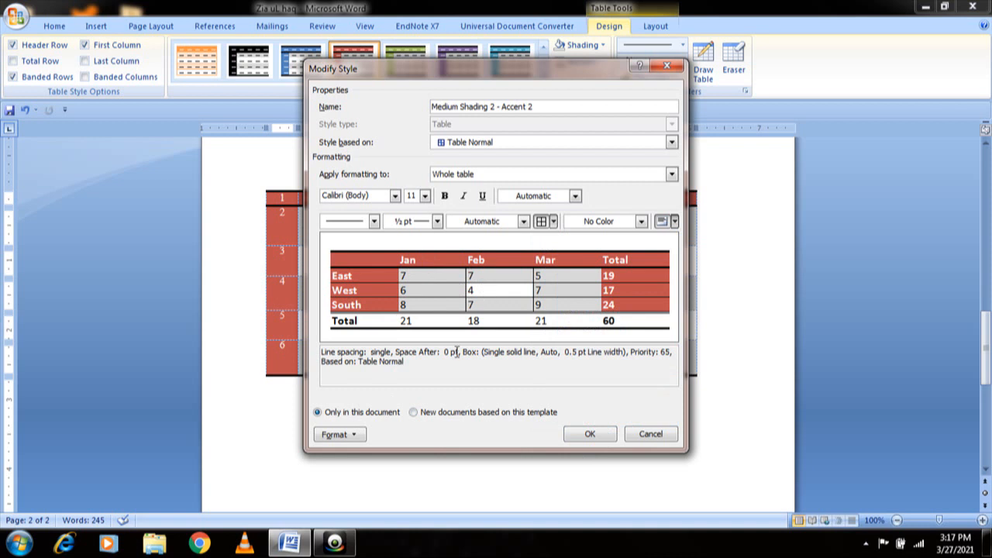
{"action": "left_click", "coordinate": [606, 436]}
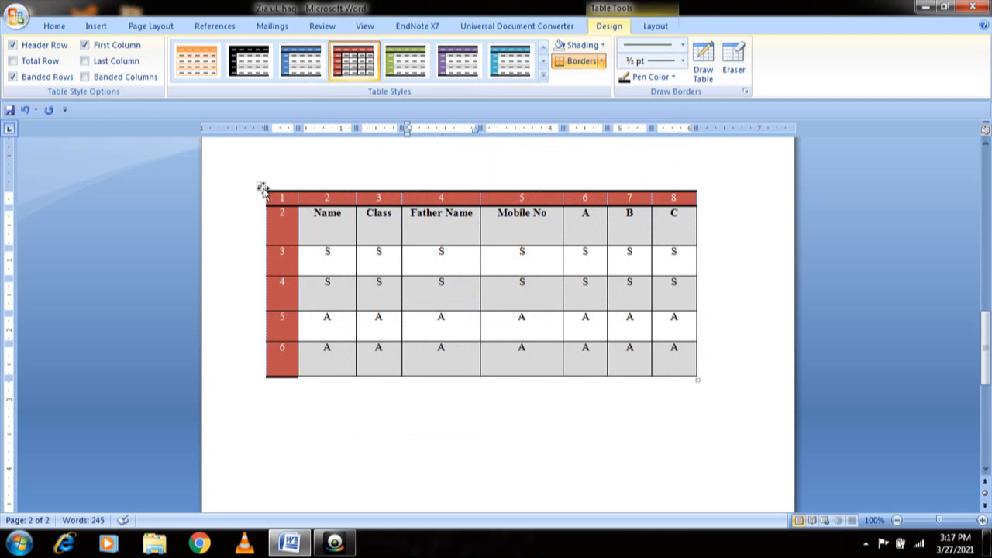
- Centre the whole table horizontally between the page margins
{"action": "left_click", "coordinate": [261, 191]}
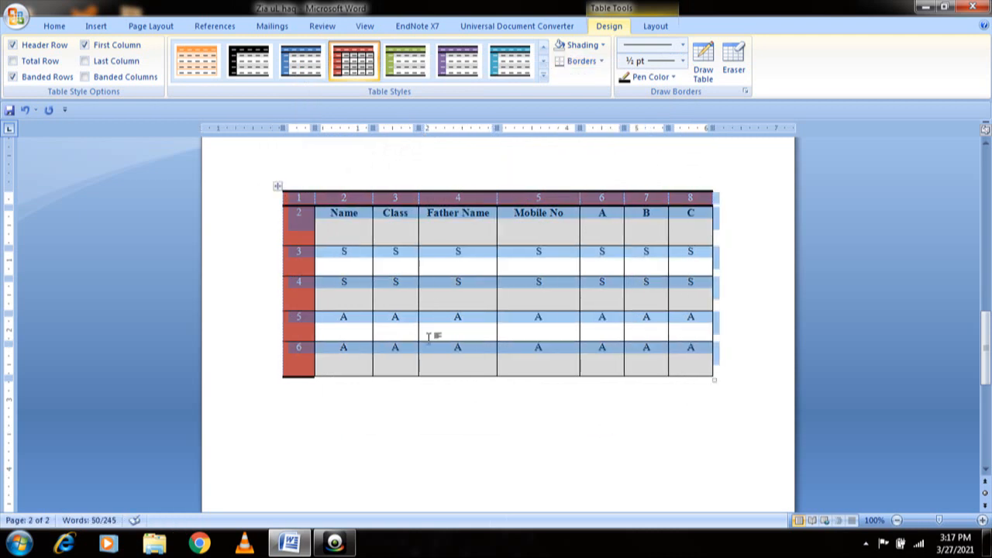
{"action": "left_click", "coordinate": [456, 403]}
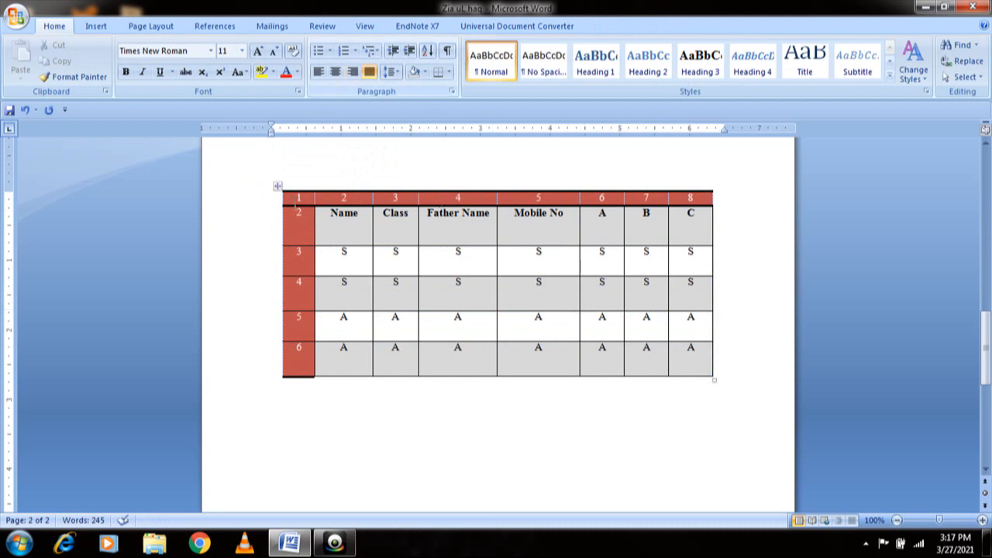
{"action": "left_click", "coordinate": [277, 187]}
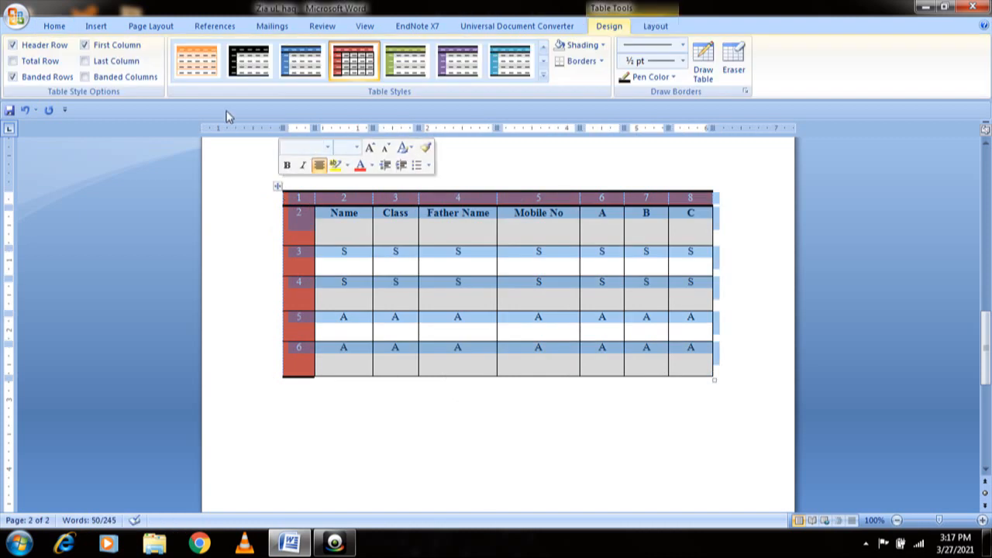
{"action": "left_click", "coordinate": [54, 26]}
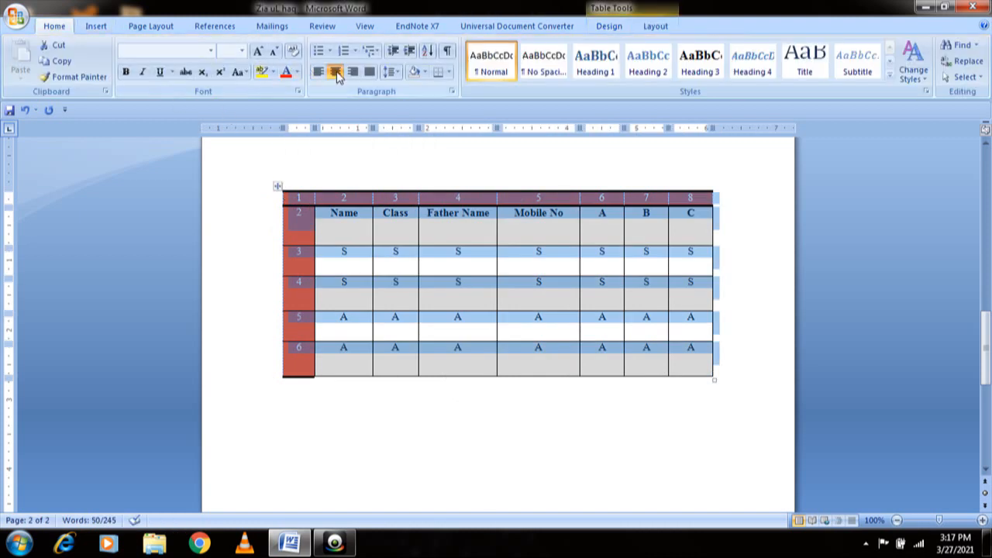
{"action": "left_click", "coordinate": [365, 262]}
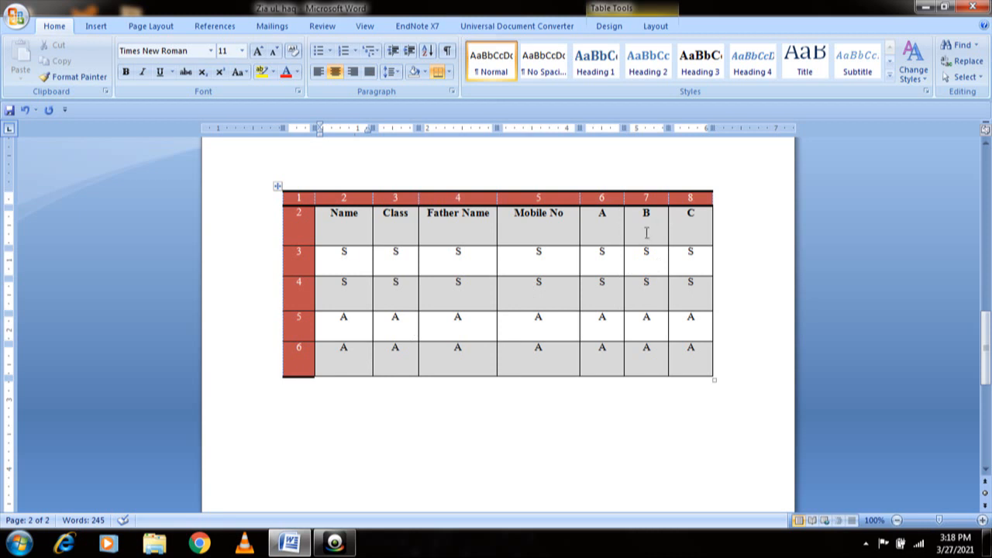
{"action": "left_click", "coordinate": [578, 283]}
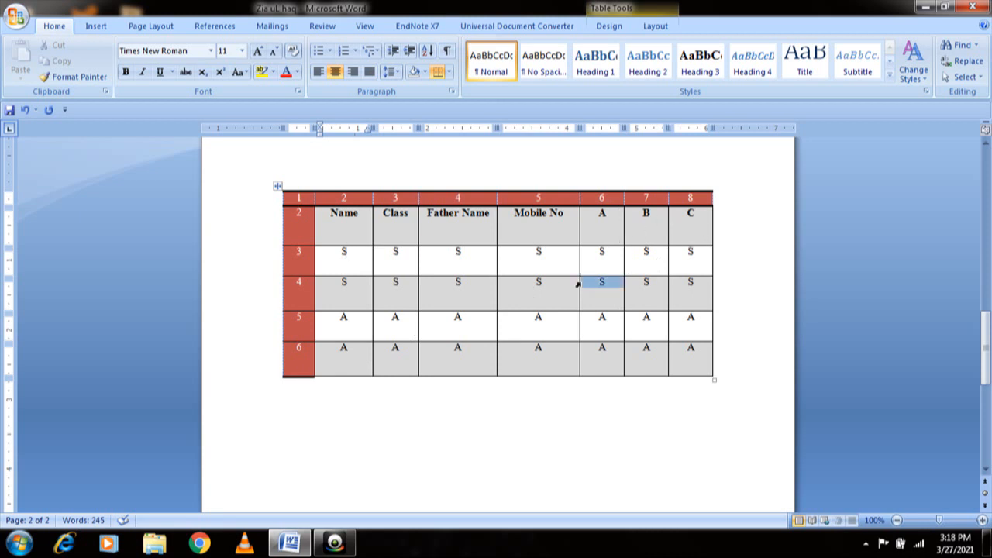
{"action": "left_click", "coordinate": [603, 218]}
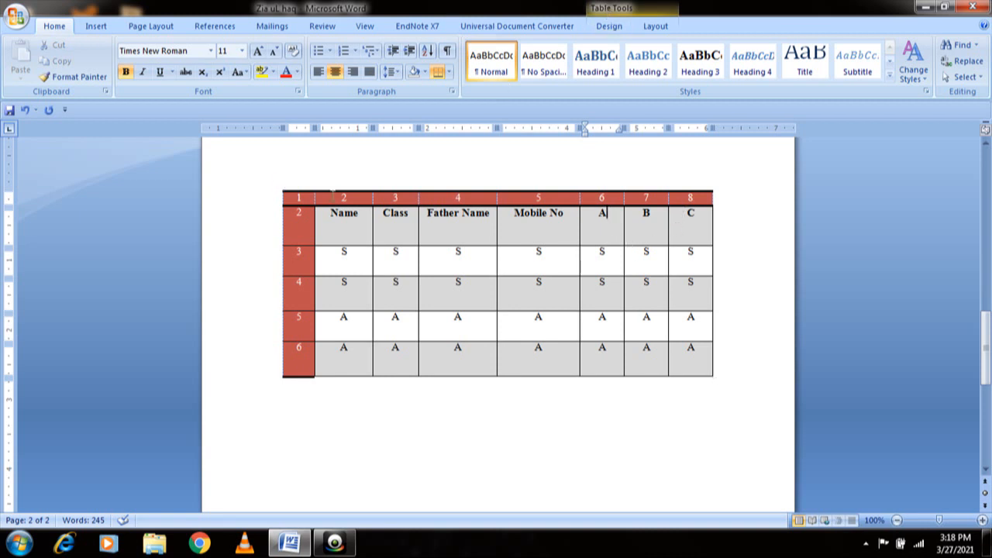
- Select the whole table, try the black shaded style, and apply the plain unshaded grid style with black borders instead
{"action": "left_click", "coordinate": [278, 186]}
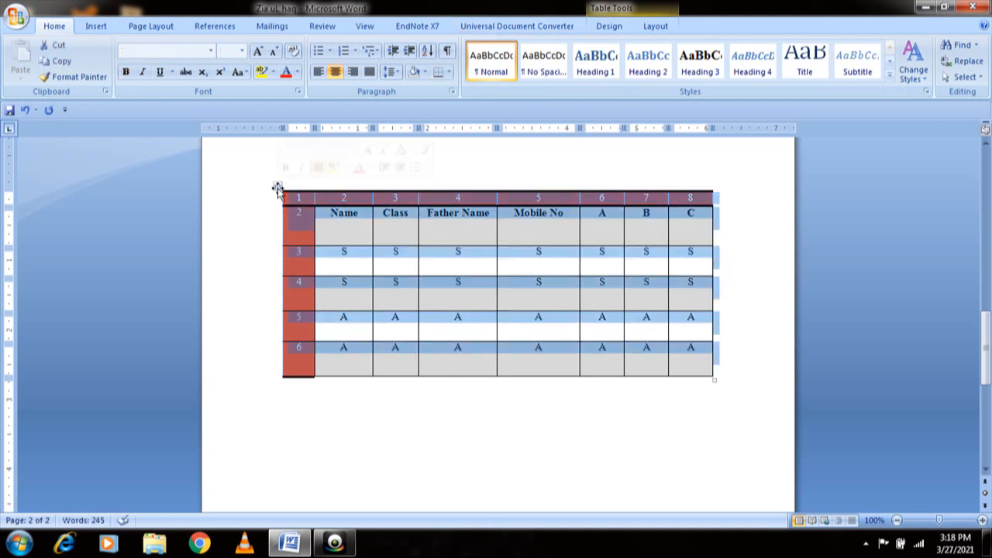
{"action": "left_click", "coordinate": [621, 8]}
{"action": "left_click", "coordinate": [655, 25]}
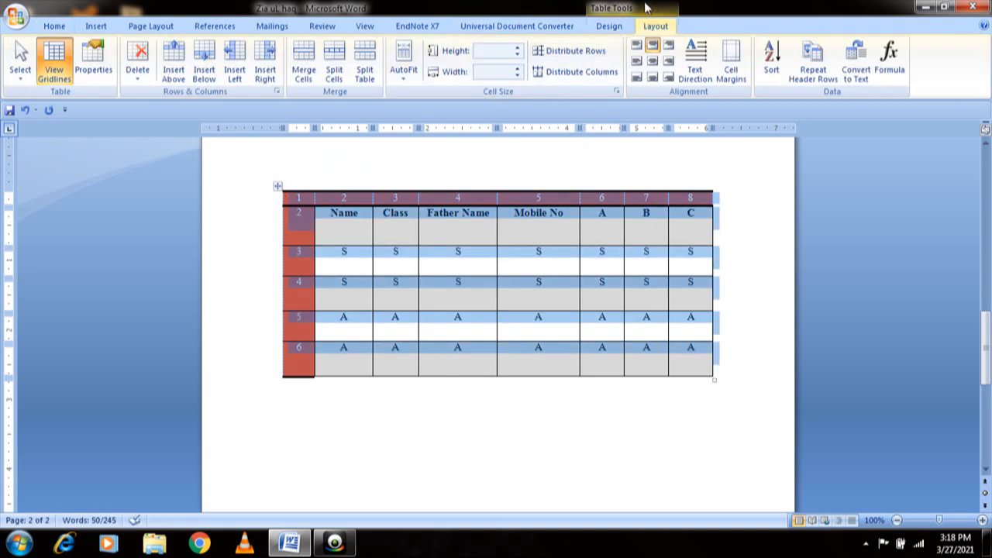
{"action": "left_click", "coordinate": [609, 25]}
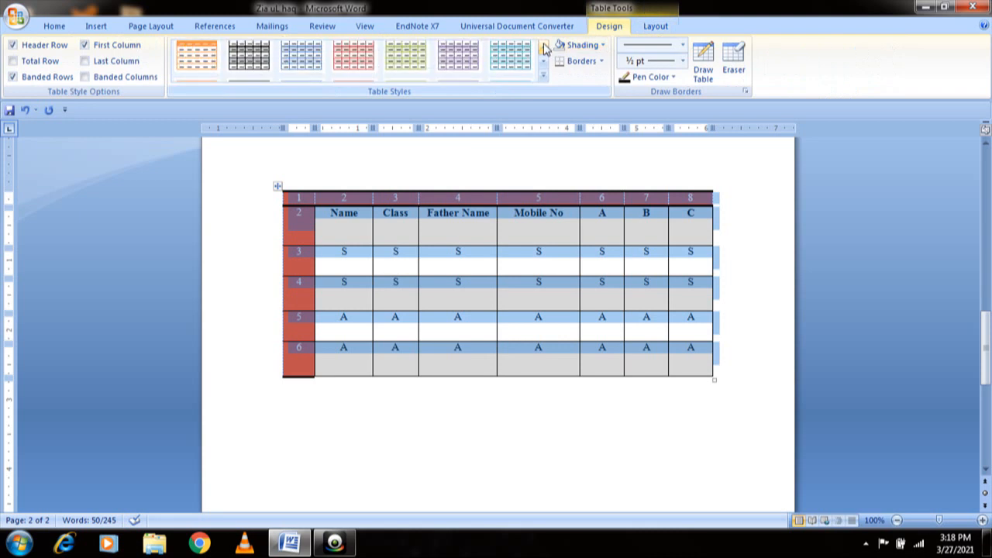
{"action": "left_click", "coordinate": [249, 56]}
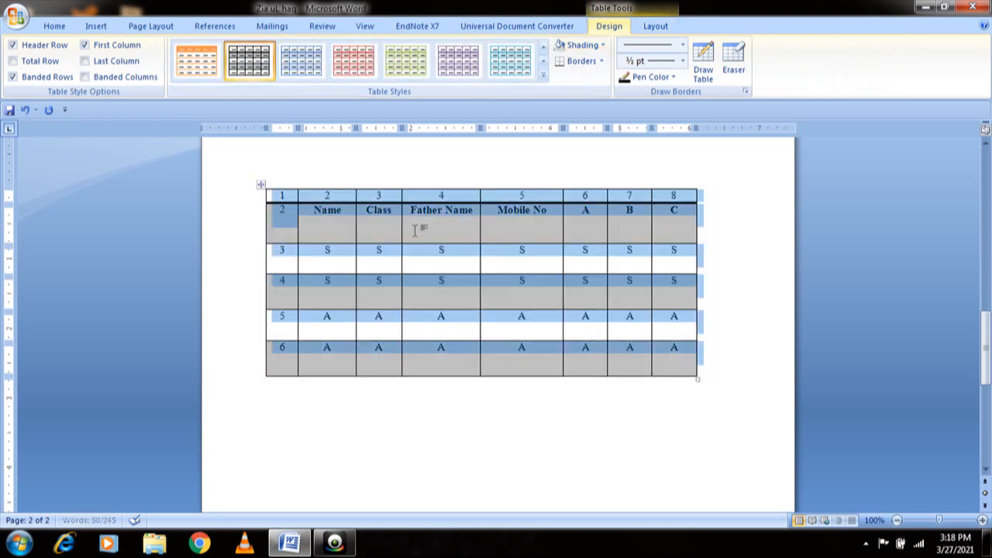
{"action": "left_click", "coordinate": [544, 47]}
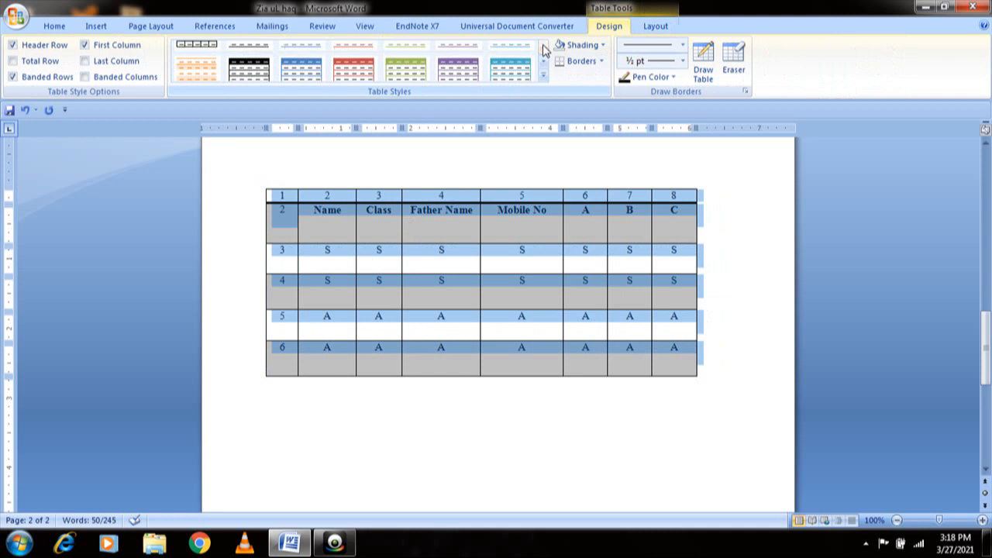
{"action": "left_click", "coordinate": [543, 45]}
{"action": "left_click", "coordinate": [205, 59]}
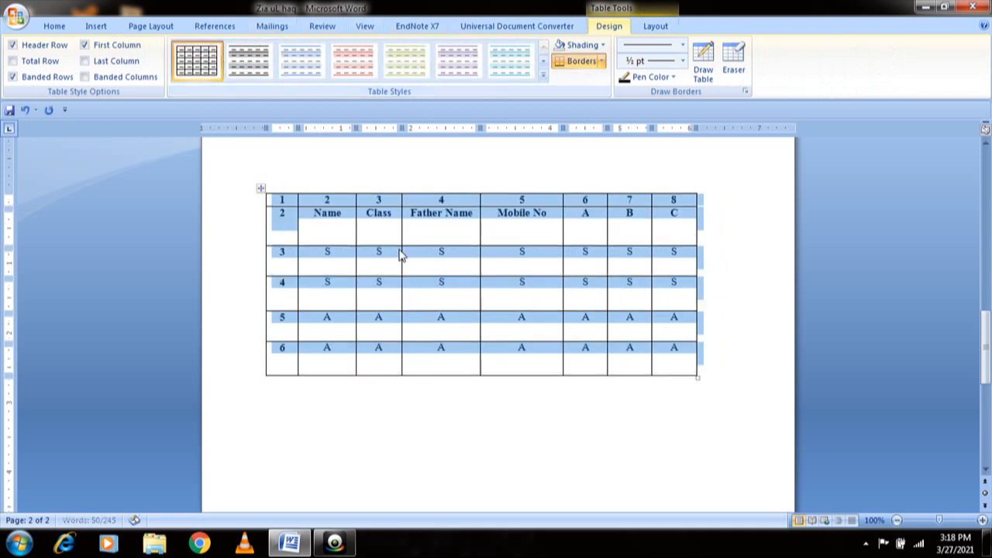
{"action": "left_click", "coordinate": [400, 256]}
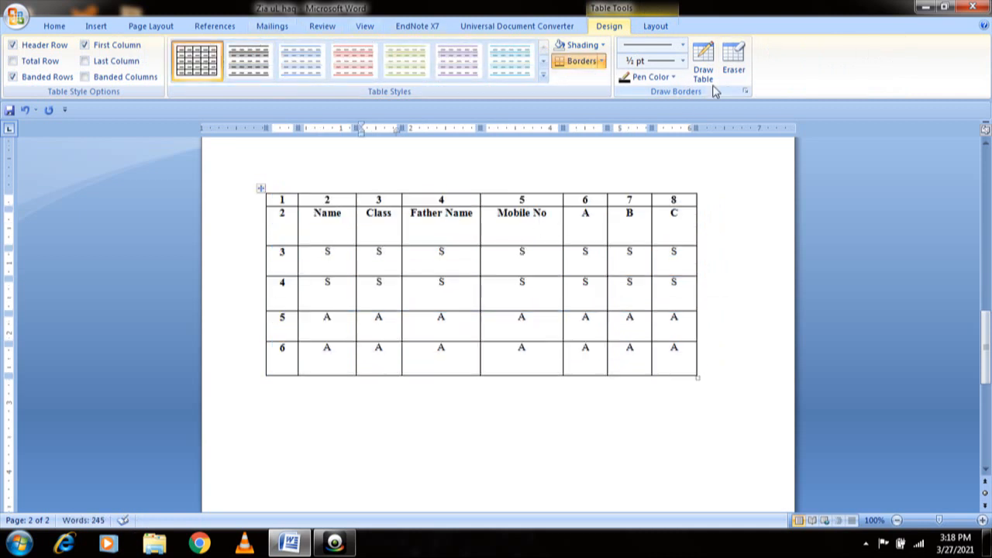
- Erase the border between the A and B cells in row 2 with the Eraser
{"action": "left_click", "coordinate": [734, 67]}
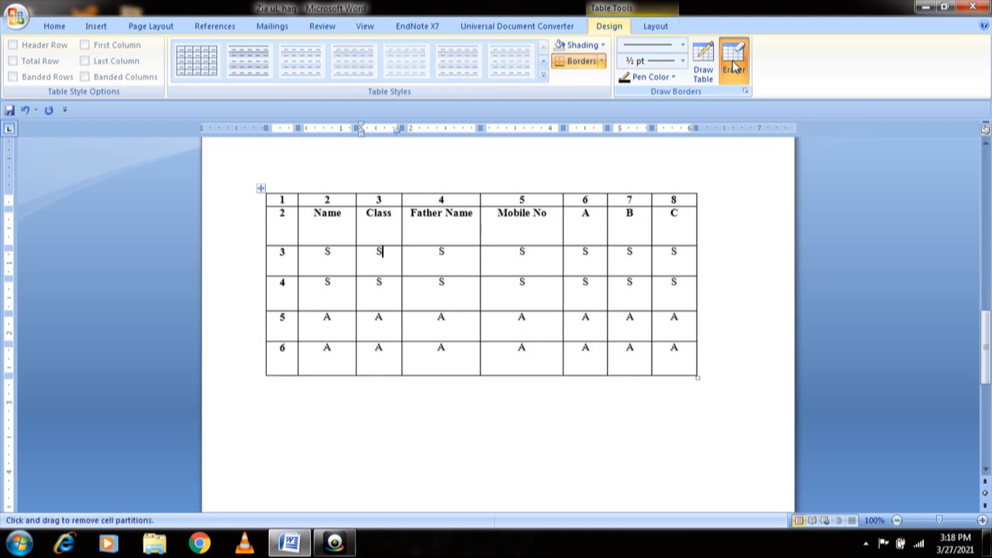
{"action": "left_click", "coordinate": [608, 228]}
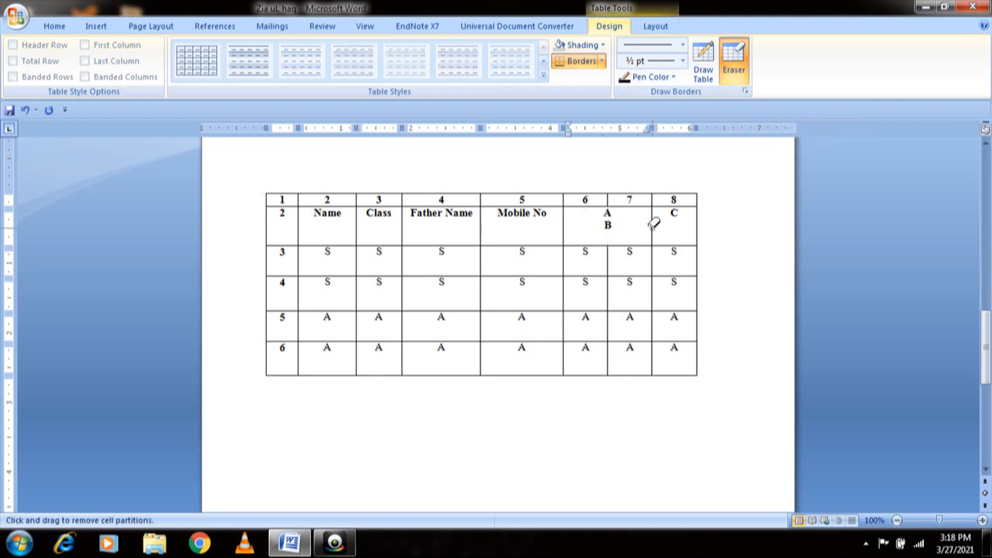
- Erase the border between the B and C cells in row 2 and those between the last three cells of rows 3 to 6
{"action": "left_click", "coordinate": [653, 226]}
{"action": "scroll", "coordinate": [630, 256], "scroll_direction": "down", "scroll_amount": 2}
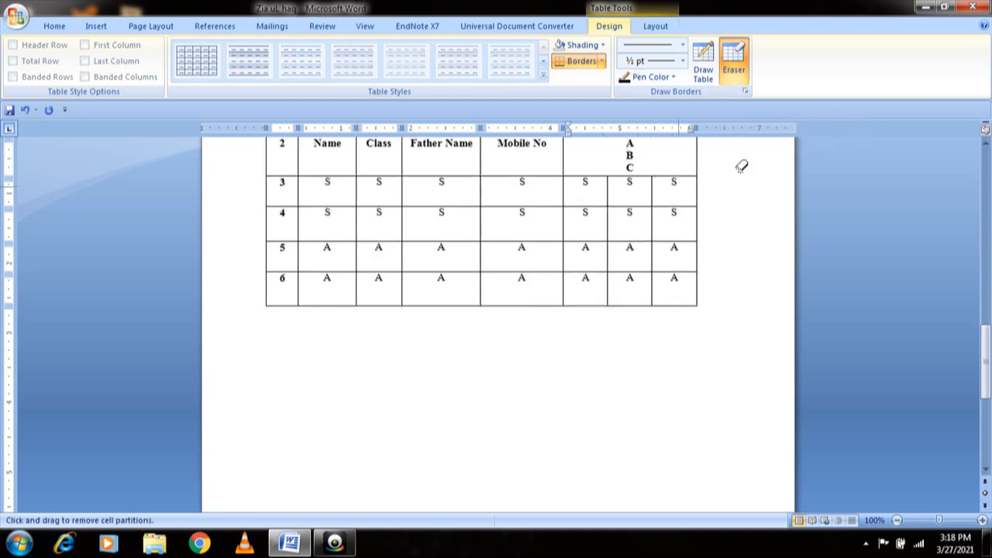
{"action": "left_click_drag", "start_coordinate": [985, 400], "coordinate": [983, 372]}
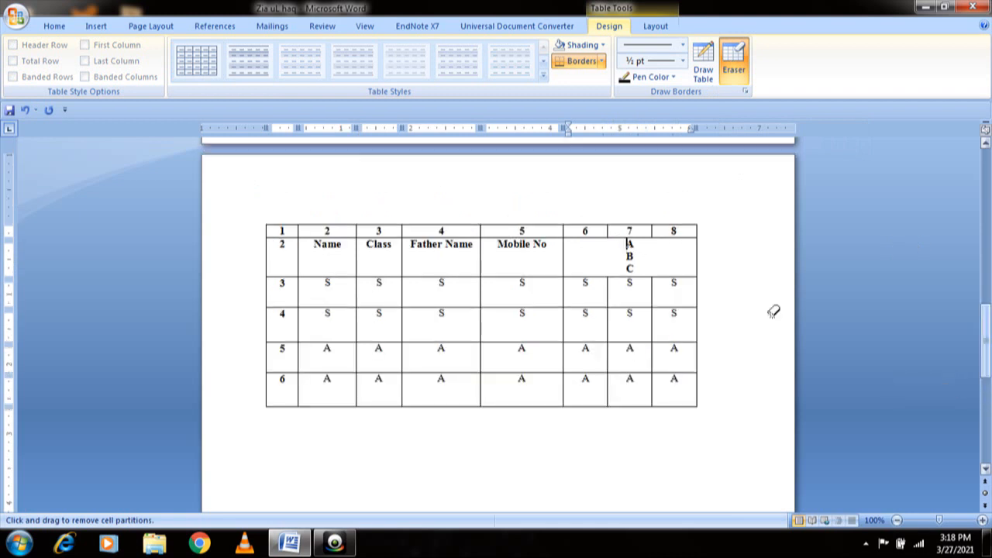
{"action": "left_click", "coordinate": [654, 290]}
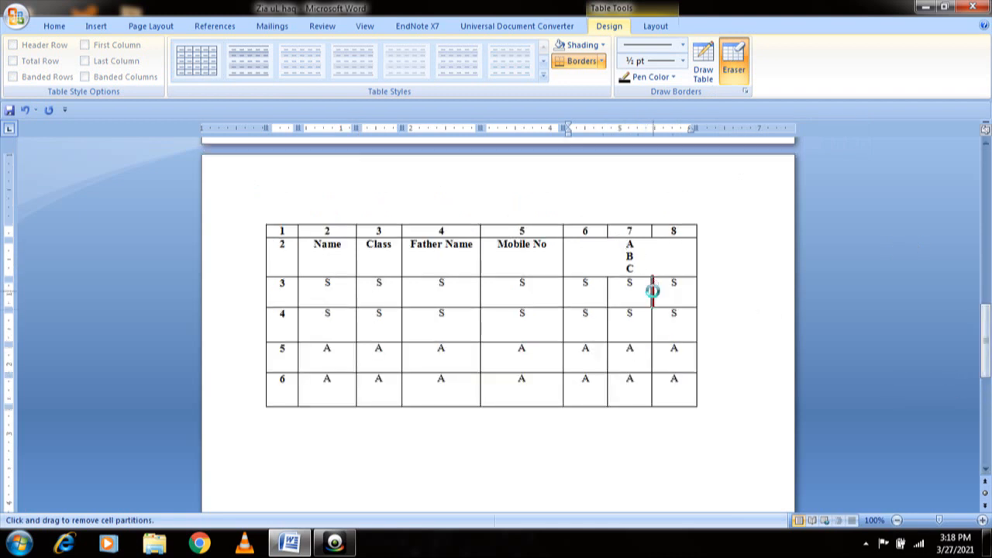
{"action": "left_click", "coordinate": [609, 292]}
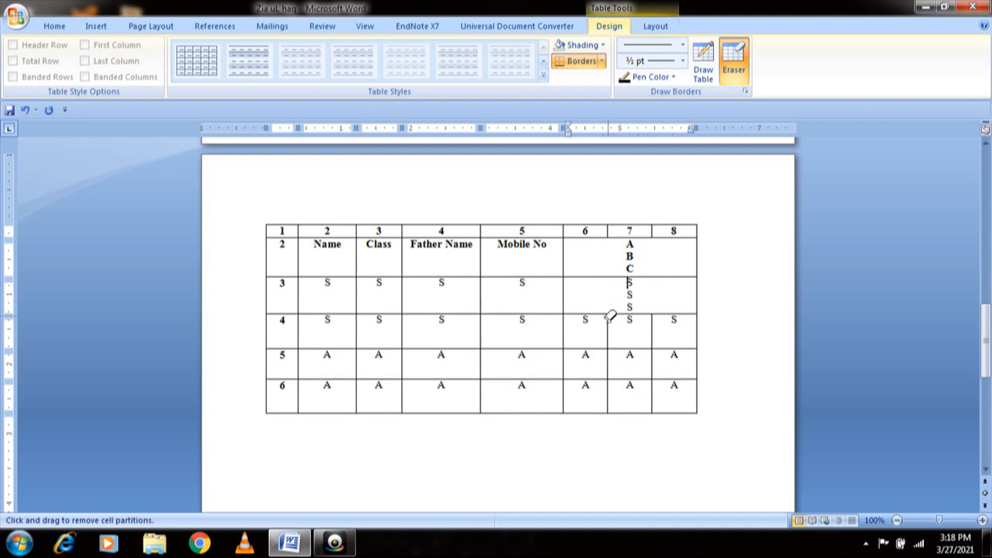
{"action": "left_click_drag", "start_coordinate": [611, 318], "coordinate": [611, 334]}
{"action": "left_click", "coordinate": [654, 332]}
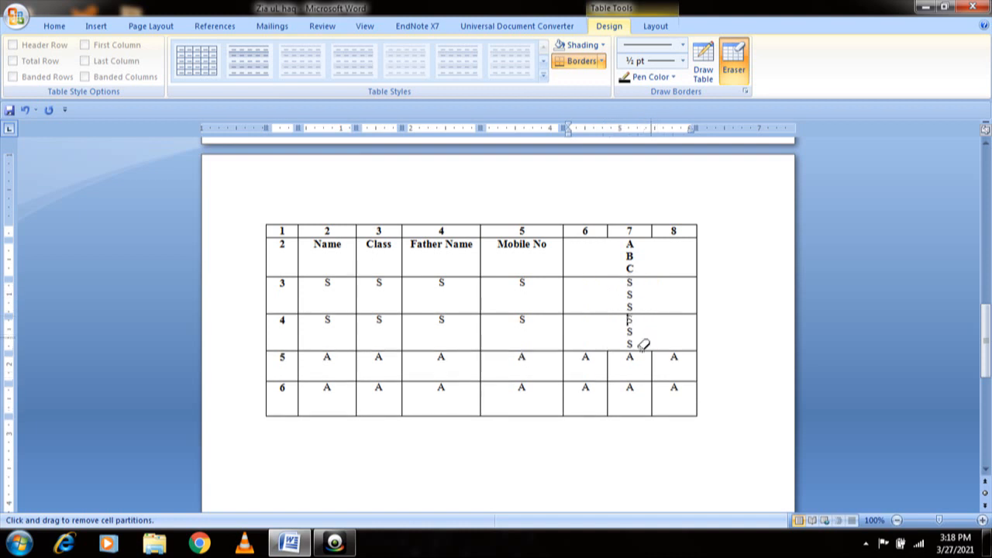
{"action": "left_click", "coordinate": [609, 365]}
{"action": "left_click", "coordinate": [655, 363]}
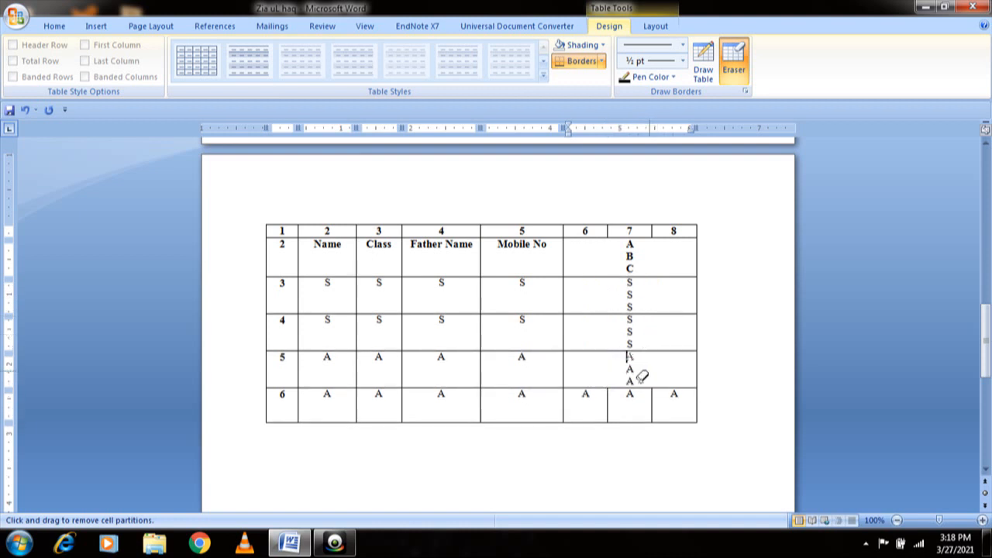
{"action": "left_click", "coordinate": [609, 399]}
{"action": "left_click", "coordinate": [654, 402]}
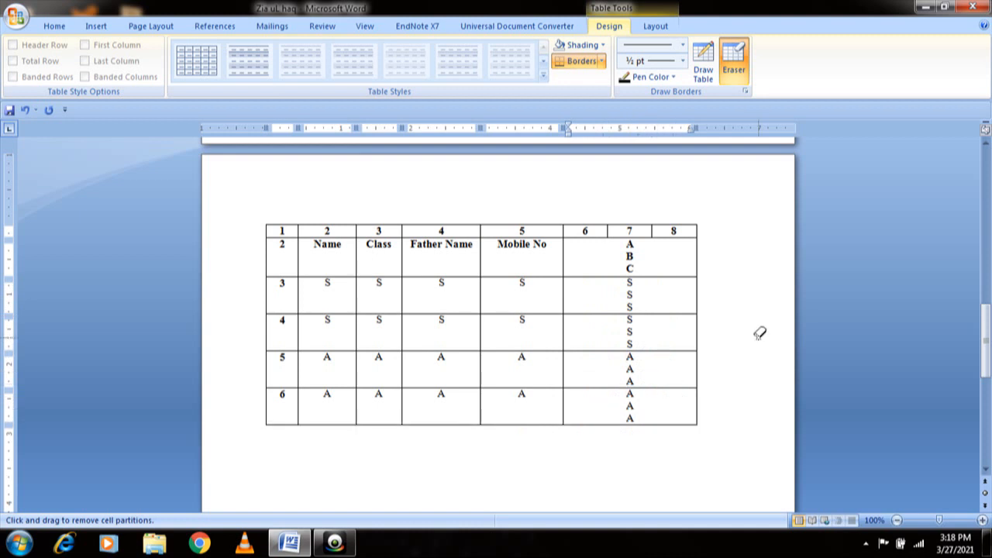
- Undo the border erasures in rows 3 to 6 and the one beside the C cell in row 2
{"action": "key", "text": "ctrl+z"}
{"action": "key", "text": "ctrl+z"}
{"action": "key", "text": "ctrl+z"}
{"action": "key", "text": "ctrl+z"}
{"action": "key", "text": "ctrl+z"}
{"action": "key", "text": "ctrl+z"}
{"action": "key", "text": "ctrl+z"}
{"action": "key", "text": "ctrl+z"}
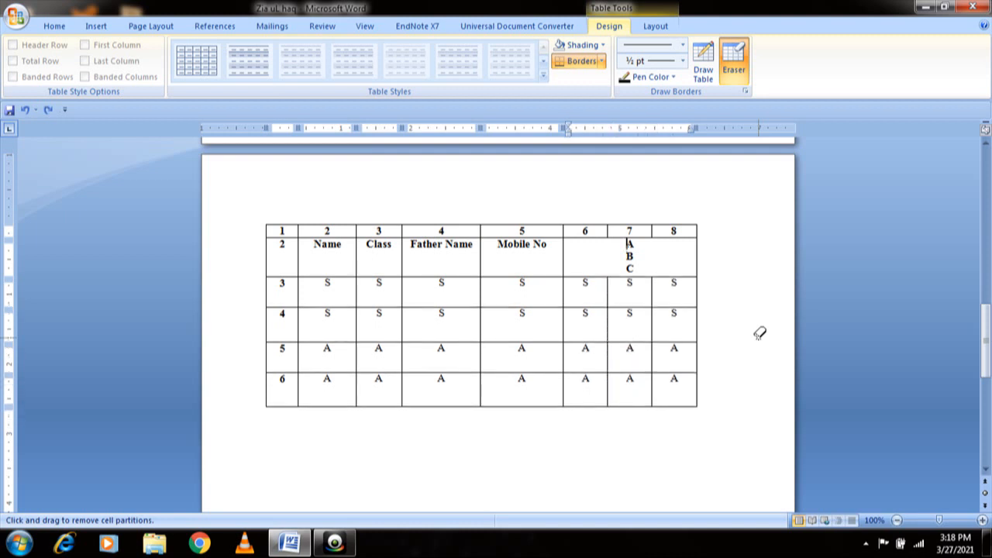
{"action": "key", "text": "ctrl+z"}
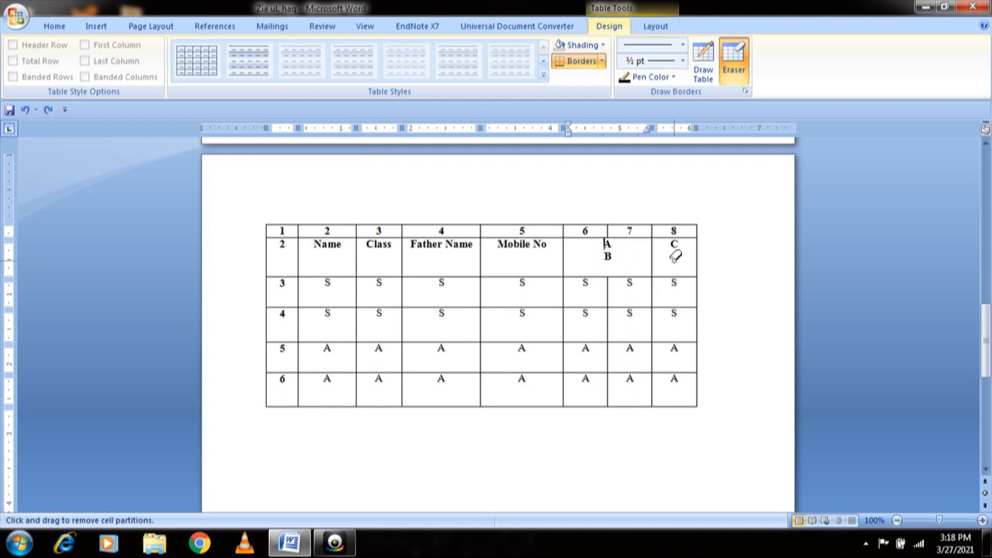
- Erase the border between the Father Name and Mobile No cells of row 3 and put both S entries on one line
{"action": "left_click", "coordinate": [482, 290]}
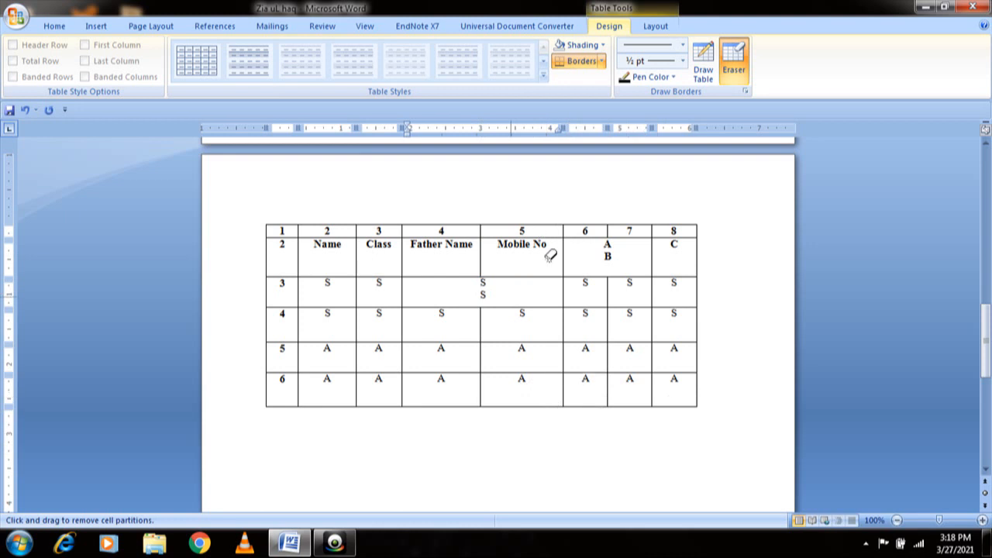
{"action": "left_click", "coordinate": [735, 78]}
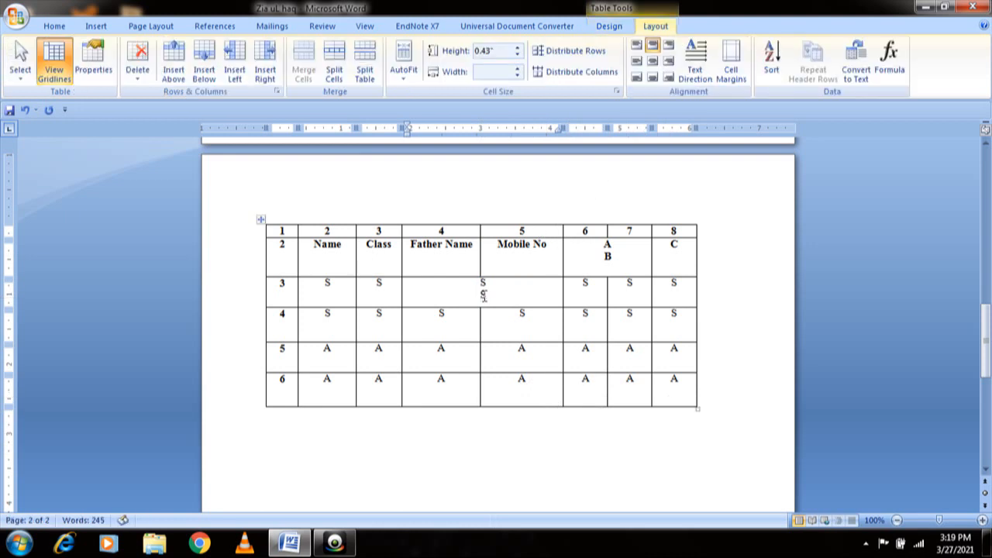
{"action": "left_click", "coordinate": [482, 295]}
{"action": "key", "text": "BackSpace"}
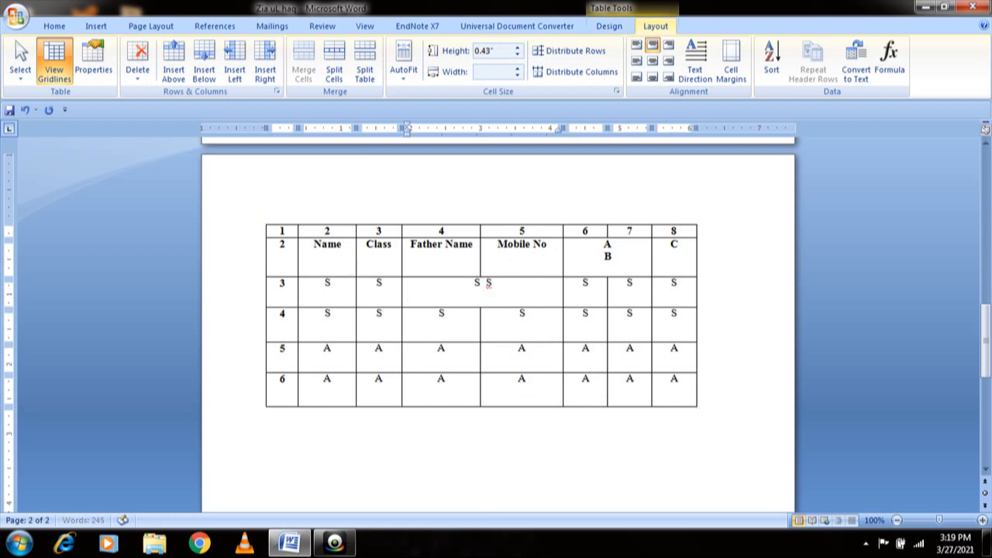
{"action": "left_click", "coordinate": [562, 409]}
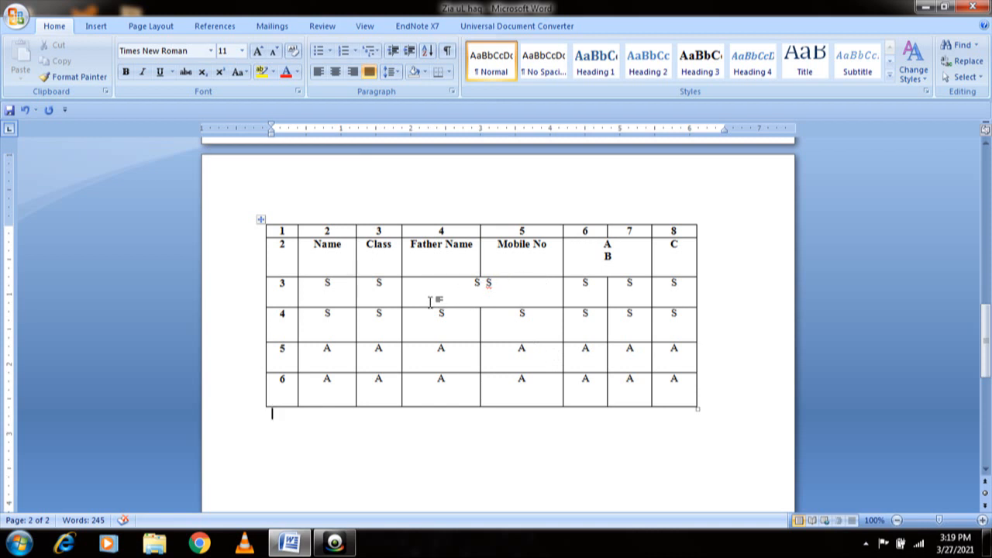
- Delete both S entries from the merged cell in row 3
{"action": "left_click", "coordinate": [495, 284]}
{"action": "key", "text": "BackSpace"}
{"action": "key", "text": "BackSpace"}
{"action": "key", "text": "BackSpace"}
{"action": "key", "text": "BackSpace"}
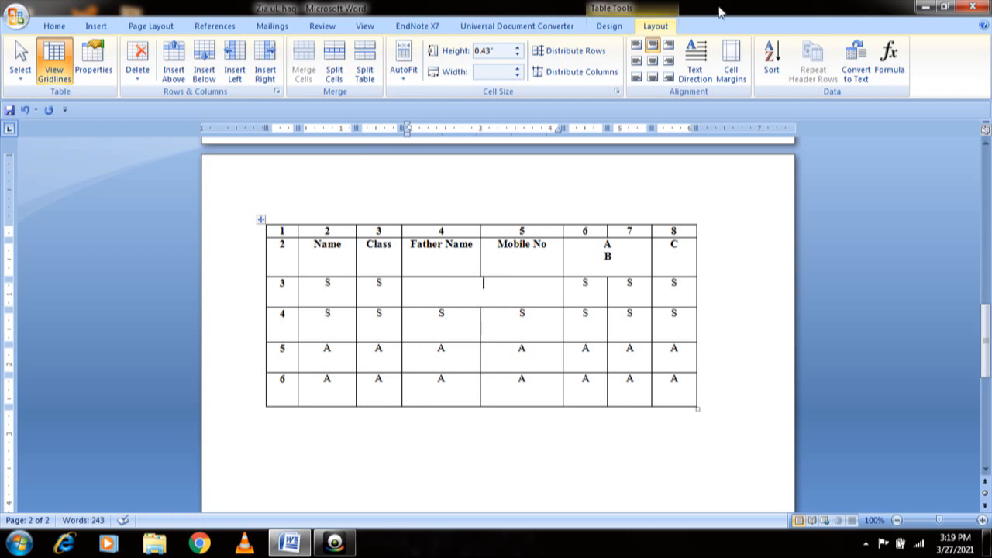
- Divide the empty merged cell in row 3 into eight narrow cells by drawing vertical borders with Draw Table
{"action": "left_click", "coordinate": [657, 12]}
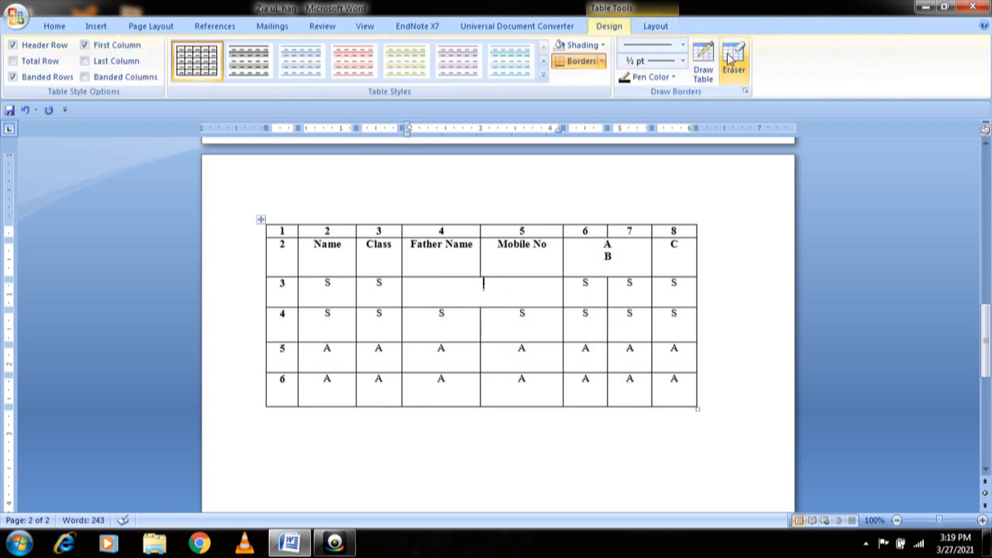
{"action": "left_click", "coordinate": [703, 62]}
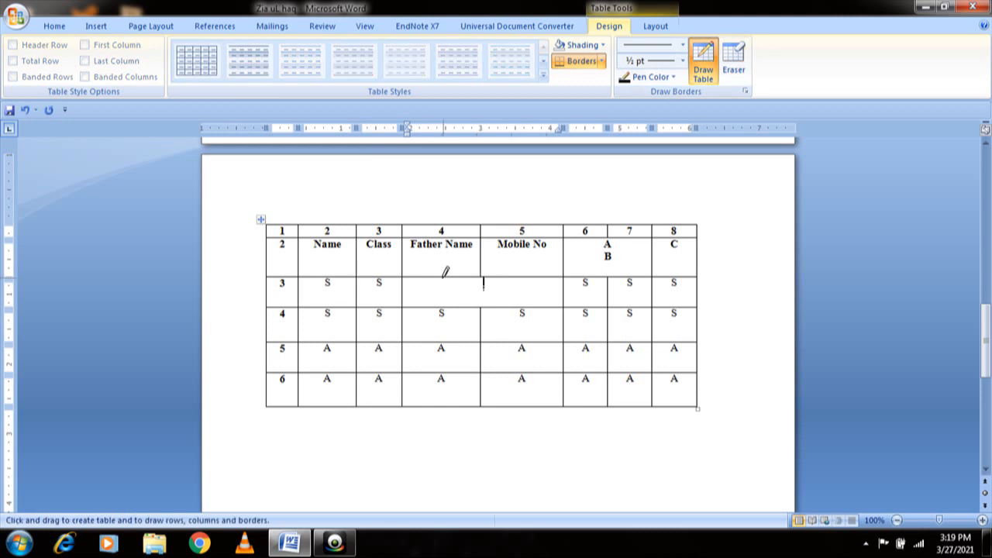
{"action": "left_click_drag", "start_coordinate": [443, 273], "coordinate": [442, 304]}
{"action": "mouse_move", "coordinate": [477, 273]}
{"action": "left_mouse_down"}
{"action": "mouse_move", "coordinate": [477, 299]}
{"action": "mouse_move", "coordinate": [516, 272]}
{"action": "mouse_move", "coordinate": [519, 296]}
{"action": "mouse_move", "coordinate": [541, 286]}
{"action": "mouse_move", "coordinate": [544, 302]}
{"action": "left_mouse_up"}
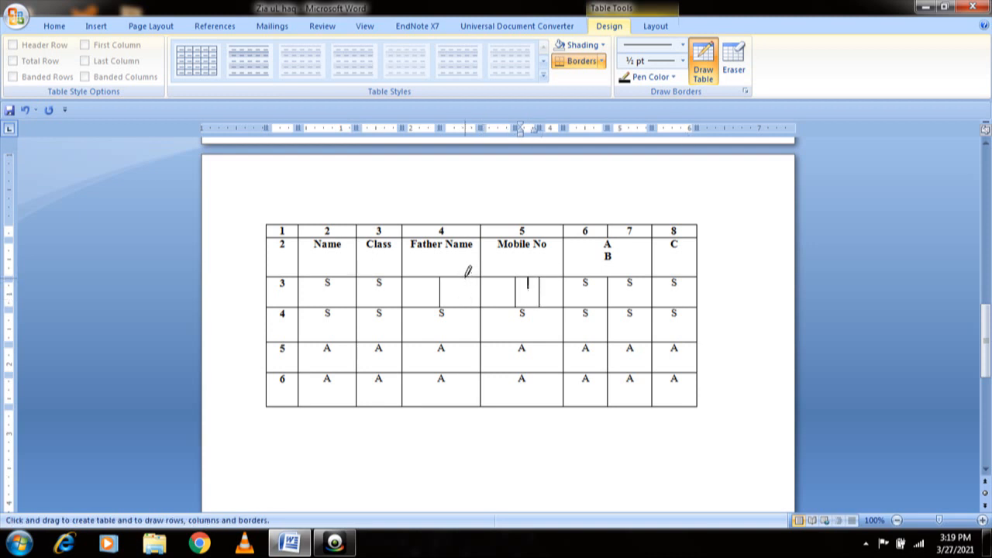
{"action": "left_click_drag", "start_coordinate": [467, 269], "coordinate": [467, 295]}
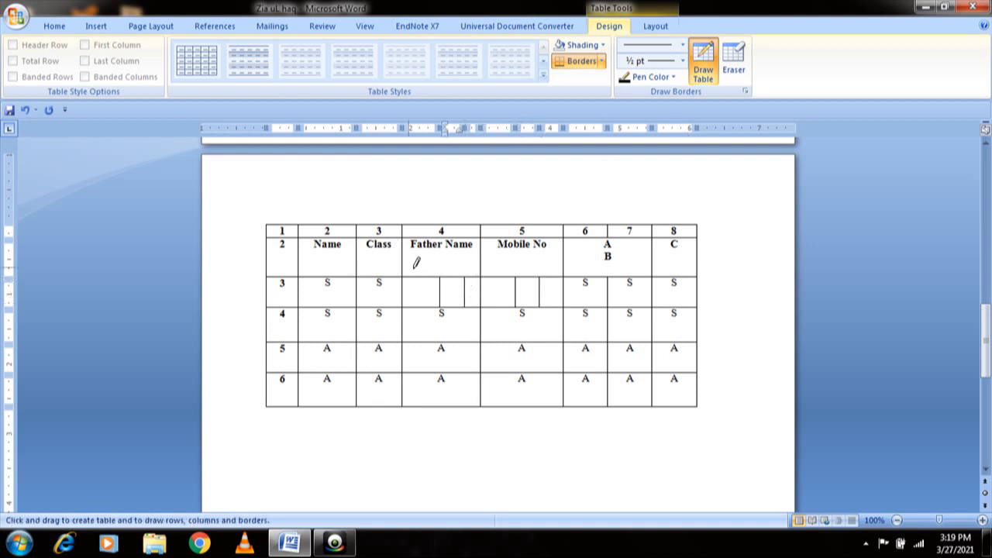
{"action": "left_click_drag", "start_coordinate": [421, 273], "coordinate": [421, 295]}
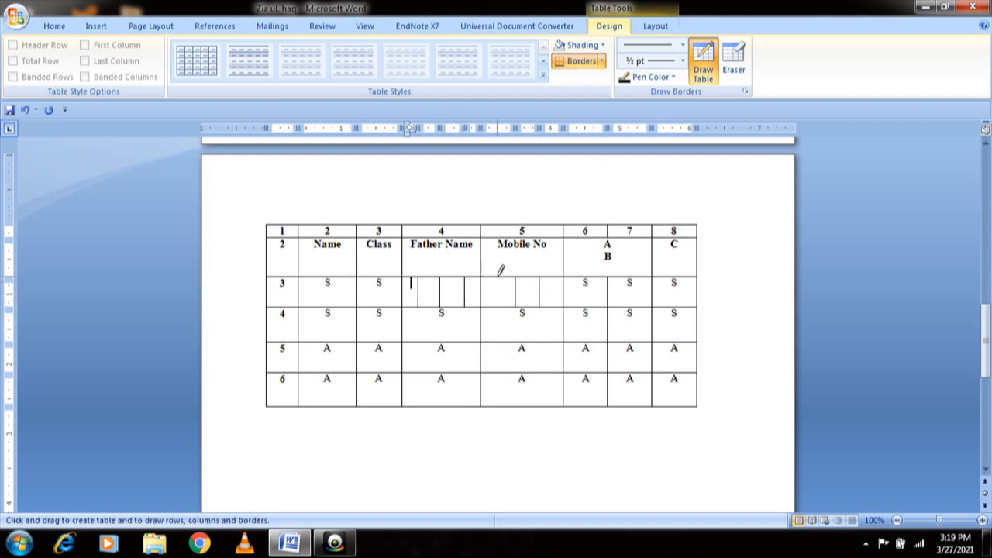
{"action": "left_click_drag", "start_coordinate": [503, 273], "coordinate": [500, 297]}
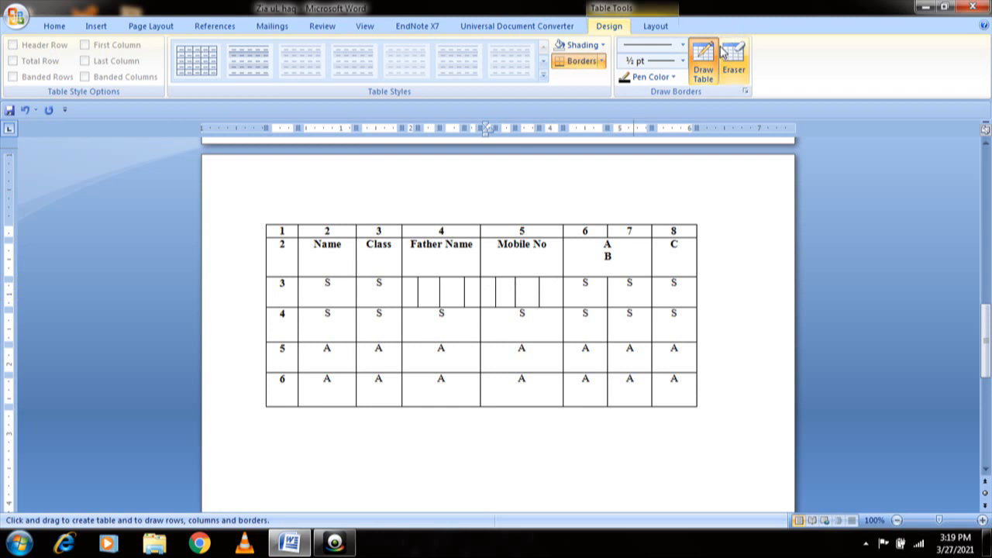
{"action": "left_click", "coordinate": [703, 64]}
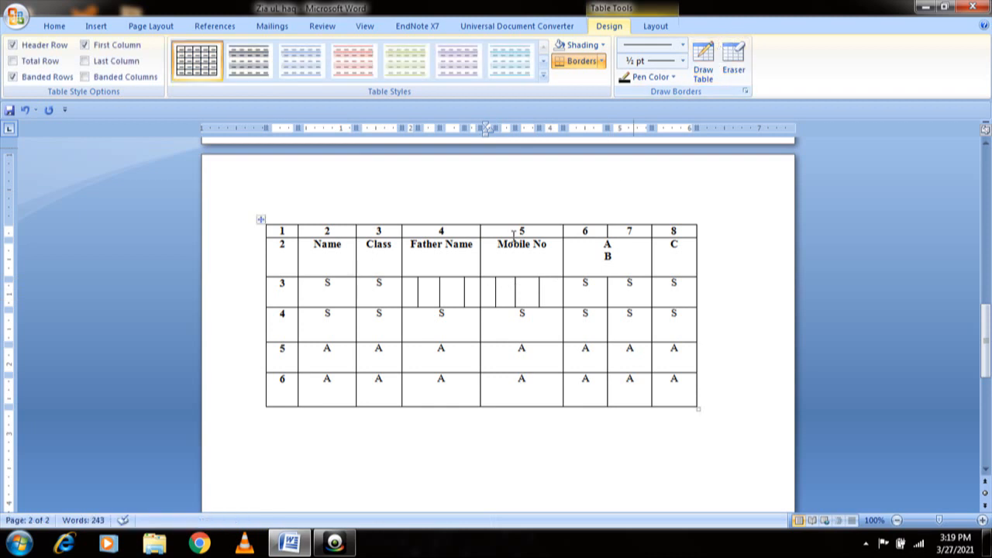
- Number the eight narrow cells in row 3 from 1 to 8, one digit per cell
{"action": "left_click", "coordinate": [412, 289]}
{"action": "type", "text": "1"}
{"action": "key", "text": "Tab"}
{"action": "type", "text": "2"}
{"action": "key", "text": "Tab"}
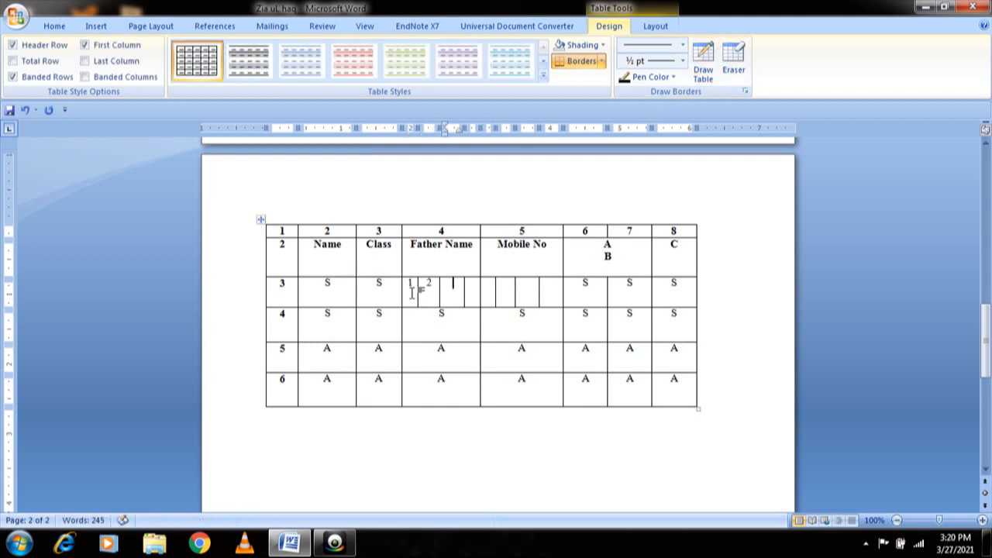
{"action": "type", "text": "3"}
{"action": "key", "text": "Tab"}
{"action": "type", "text": "4"}
{"action": "key", "text": "Tab"}
{"action": "type", "text": "5"}
{"action": "key", "text": "Tab"}
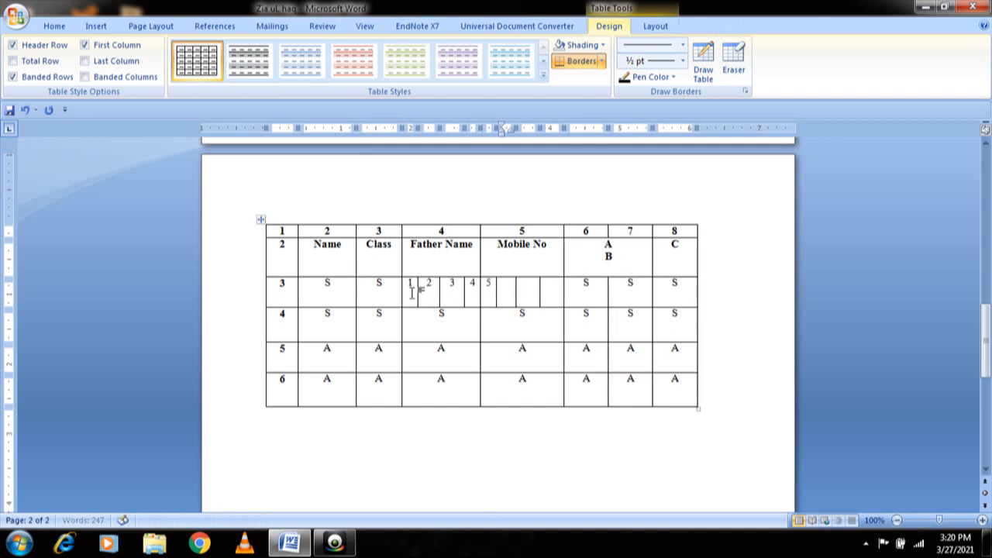
{"action": "type", "text": "6"}
{"action": "key", "text": "Tab"}
{"action": "type", "text": "7"}
{"action": "key", "text": "Tab"}
{"action": "type", "text": "8"}
{"action": "key", "text": "Tab"}
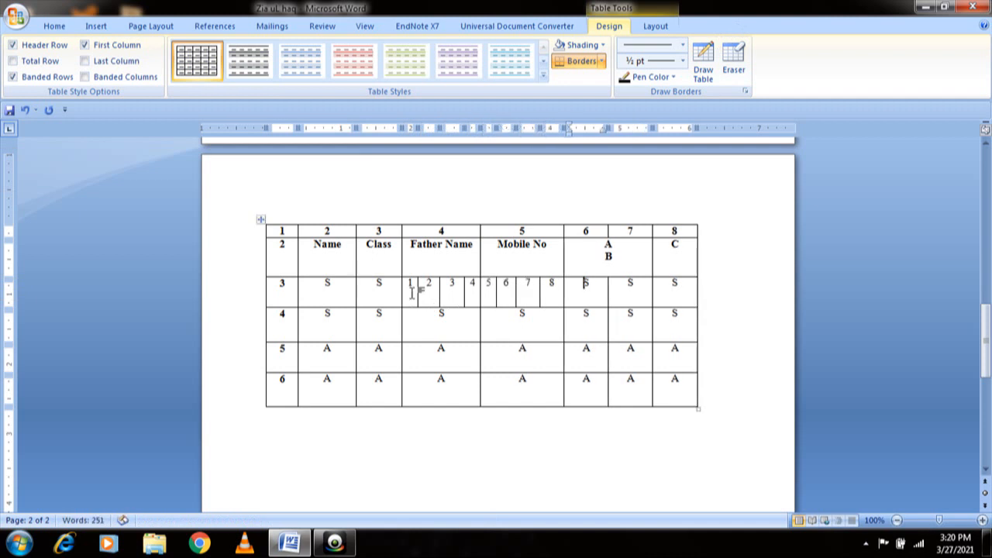
{"action": "left_click", "coordinate": [512, 349]}
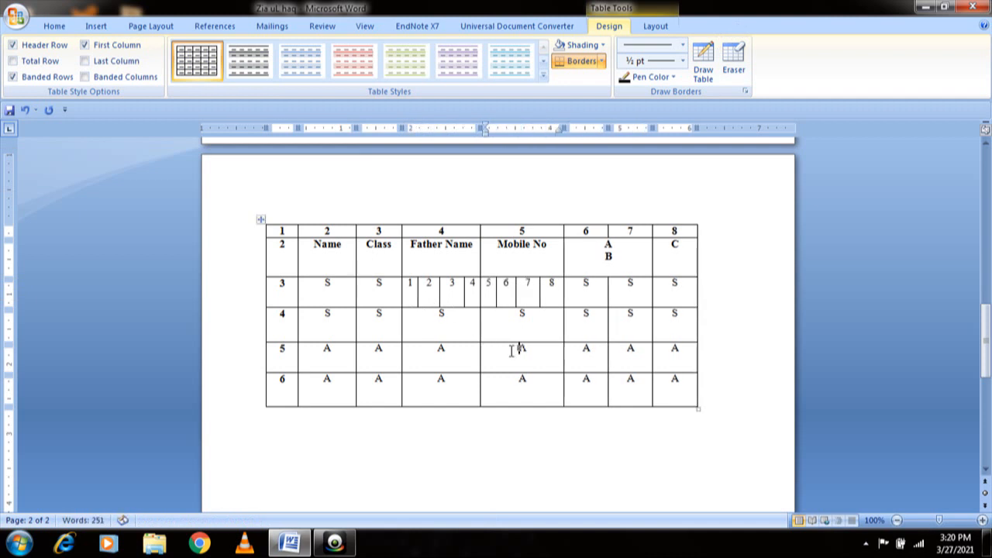